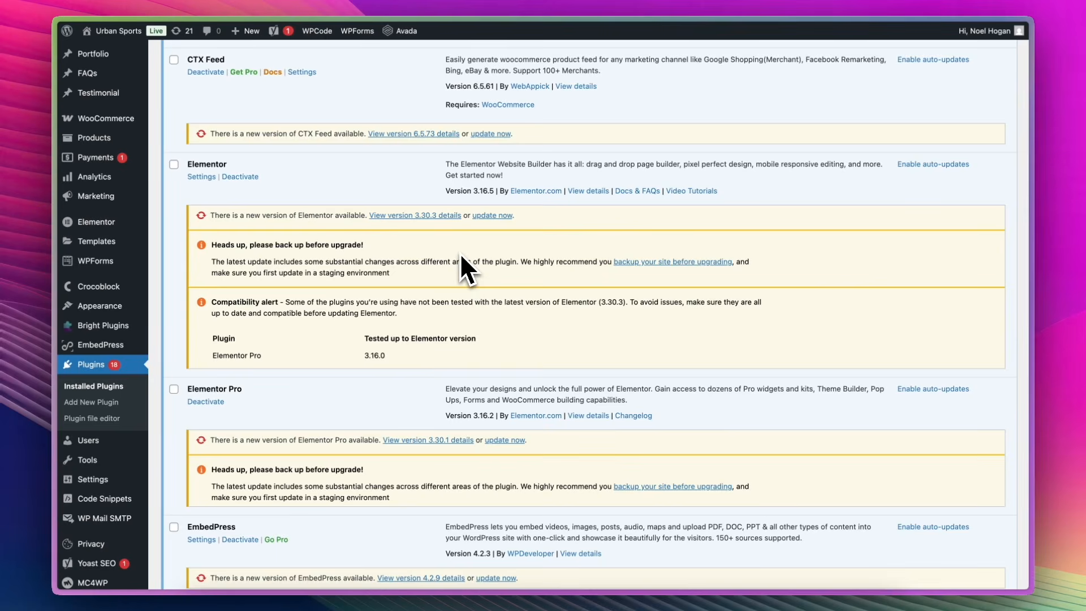
scroll(460, 253, up, 1)
scroll(460, 253, up, 10)
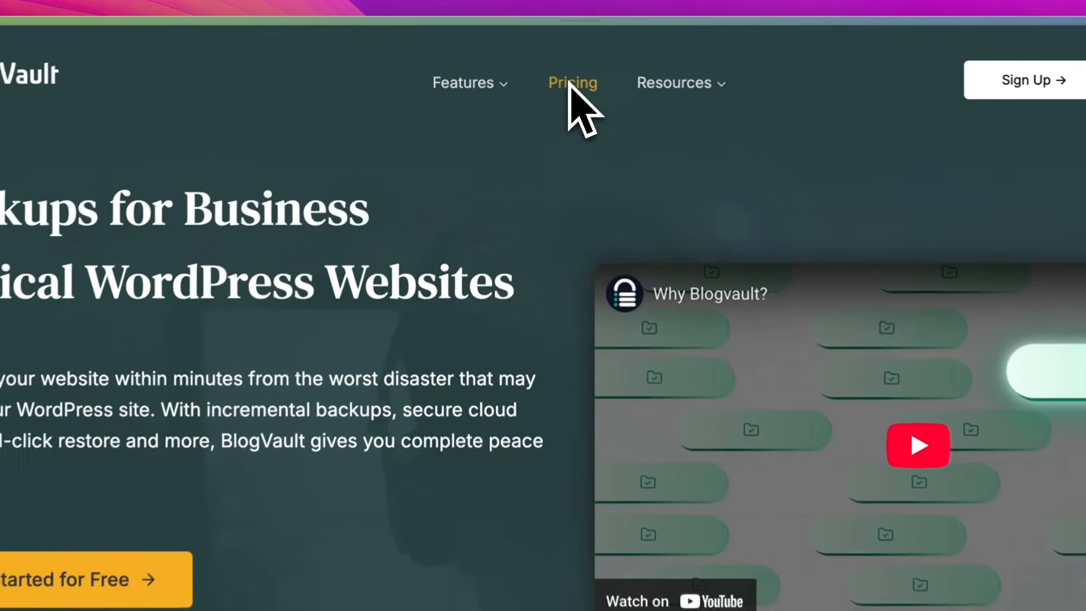
- Open the BlogVault pricing page and compare the prices and features of the Plus, Prime, Pro and Max plans
click(571, 83)
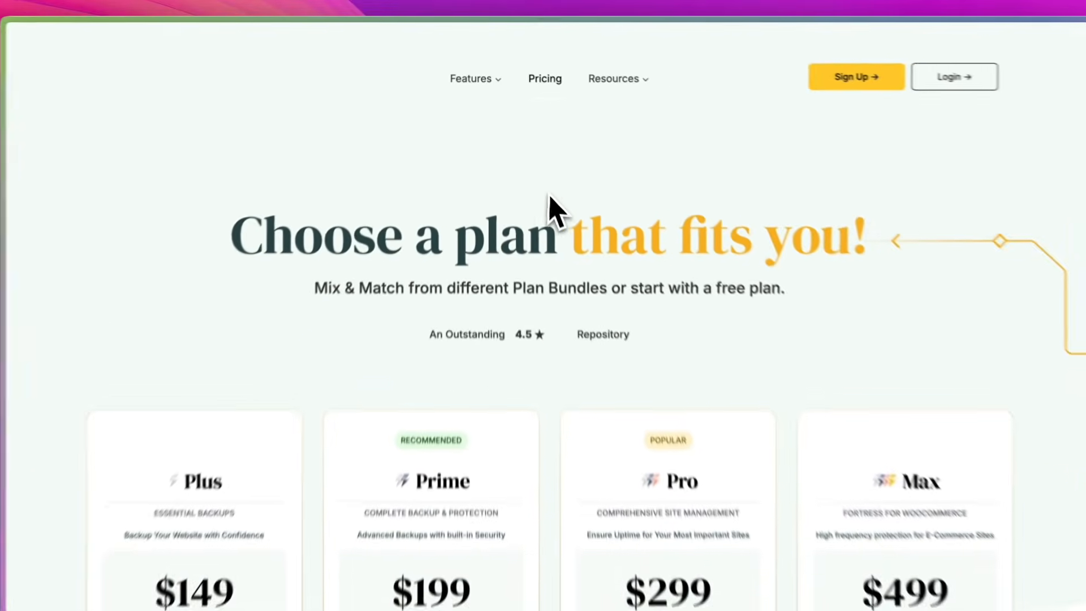
scroll(554, 204, down, 5)
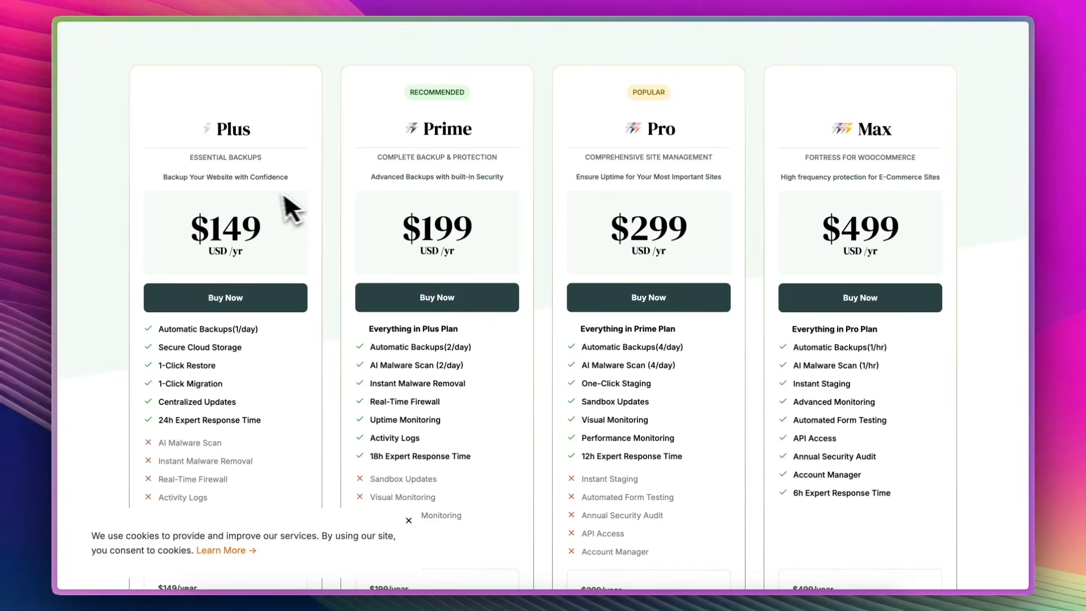
scroll(282, 218, down, 1)
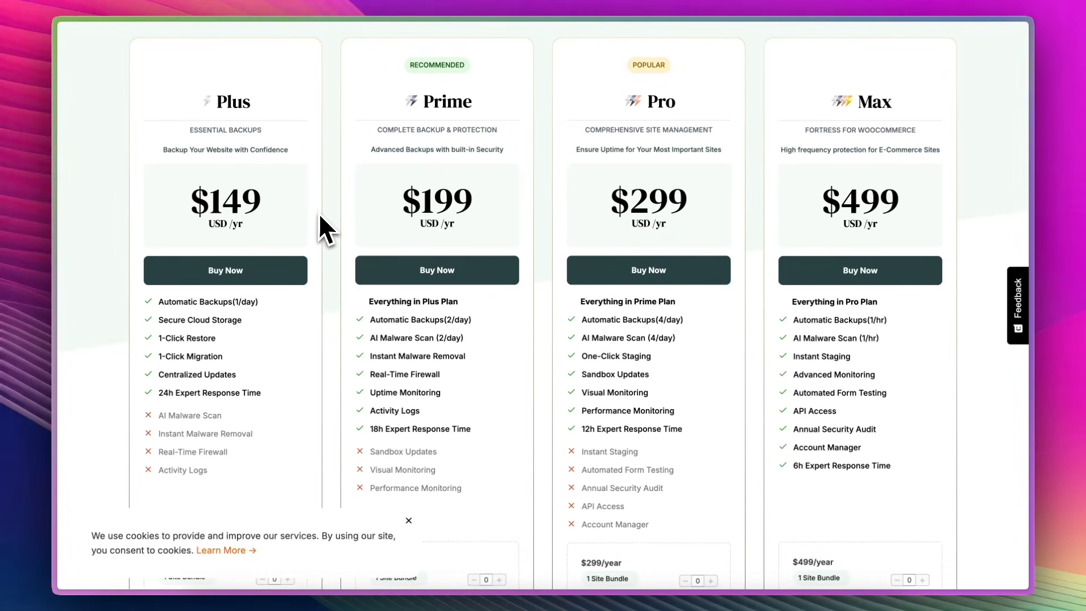
scroll(317, 213, down, 1)
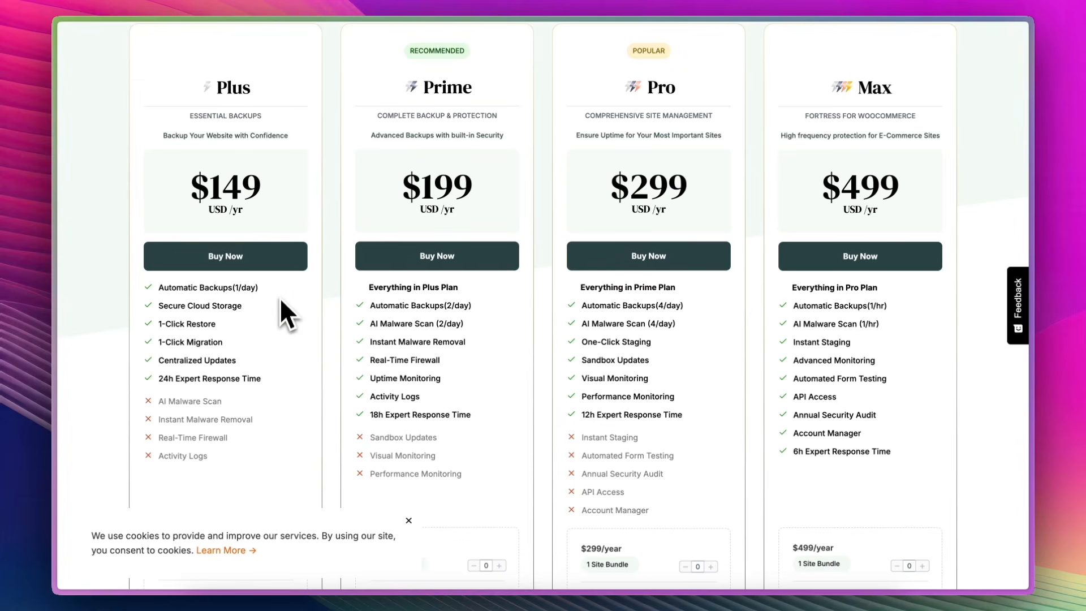
scroll(276, 292, up, 3)
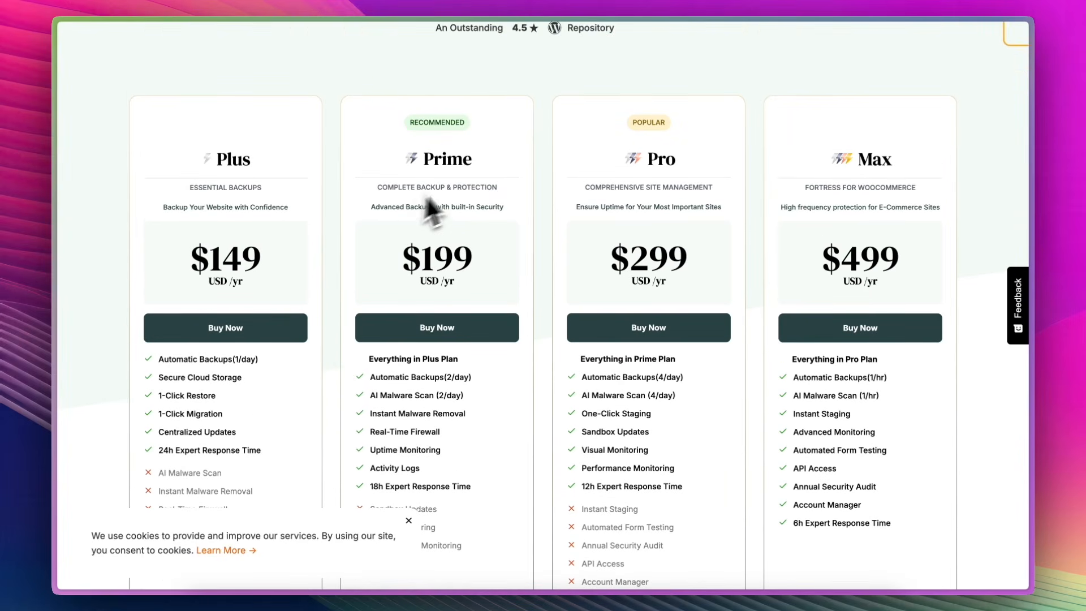
scroll(480, 187, down, 1)
scroll(520, 328, down, 2)
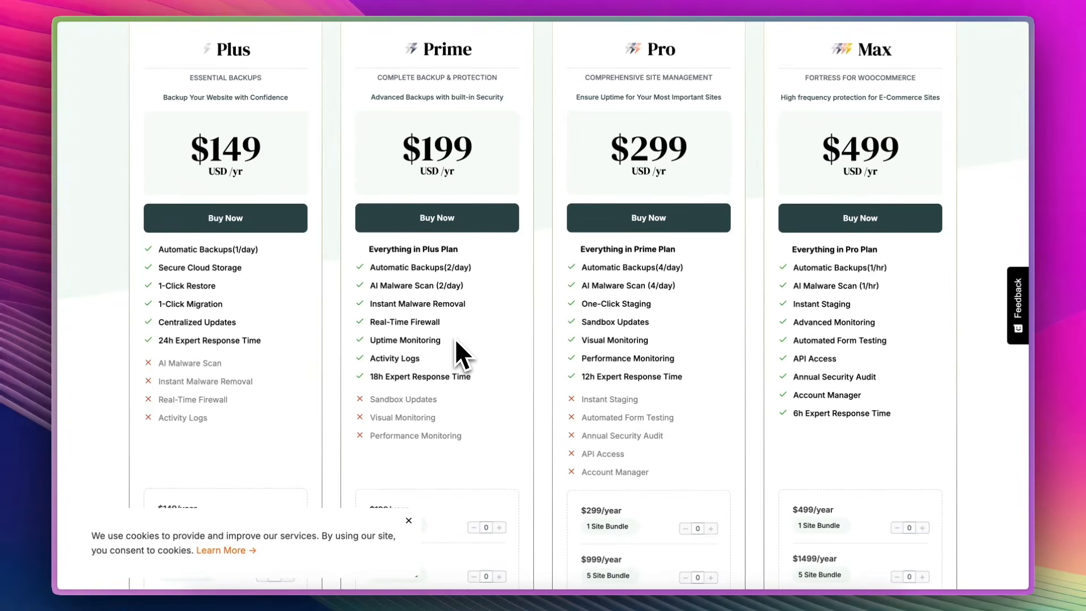
scroll(454, 338, up, 5)
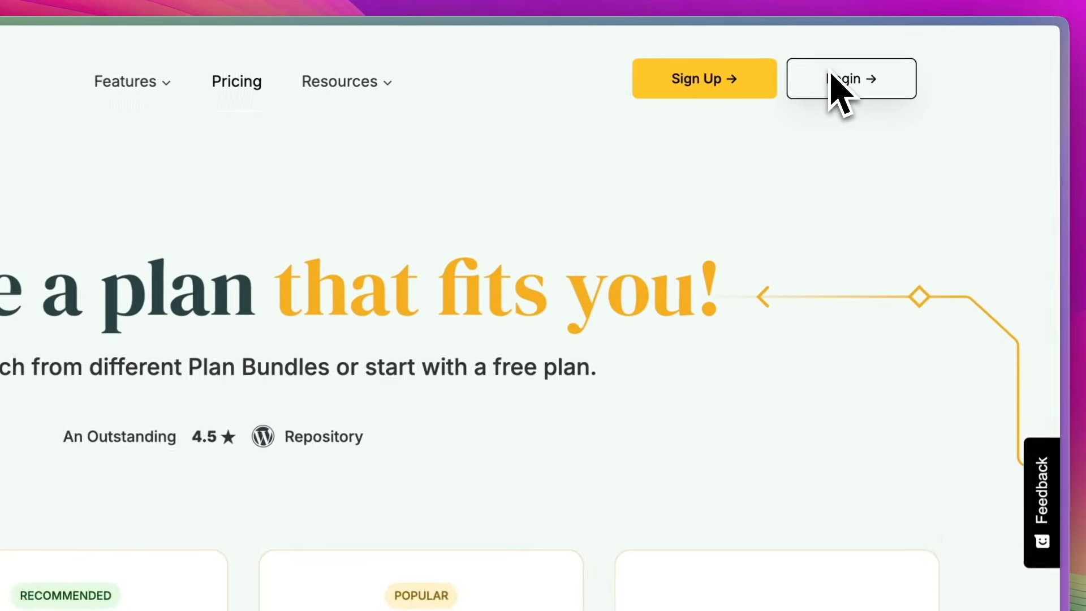
- Log in to the BlogVault dashboard and add a new site by submitting its URL
click(836, 83)
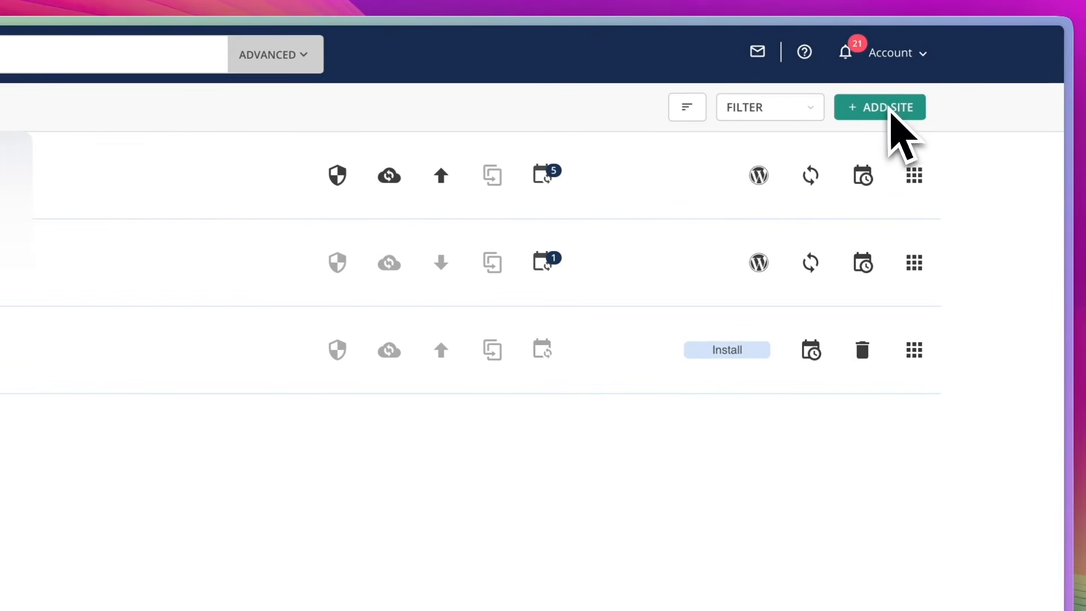
click(893, 112)
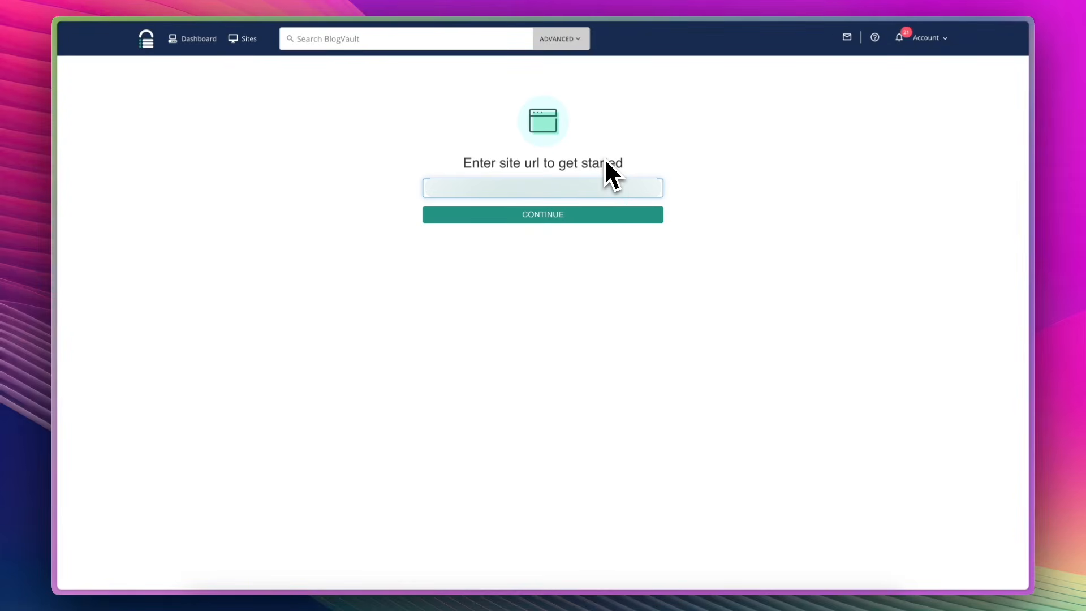
click(540, 223)
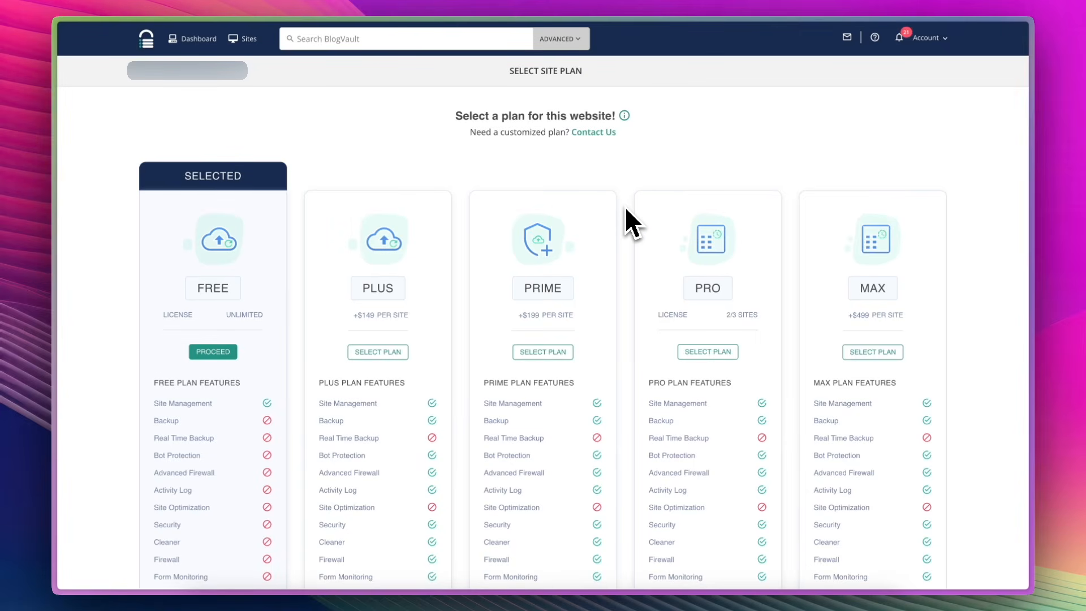
- Assign the Pro plan to the new site and proceed to the plugin installation
click(706, 351)
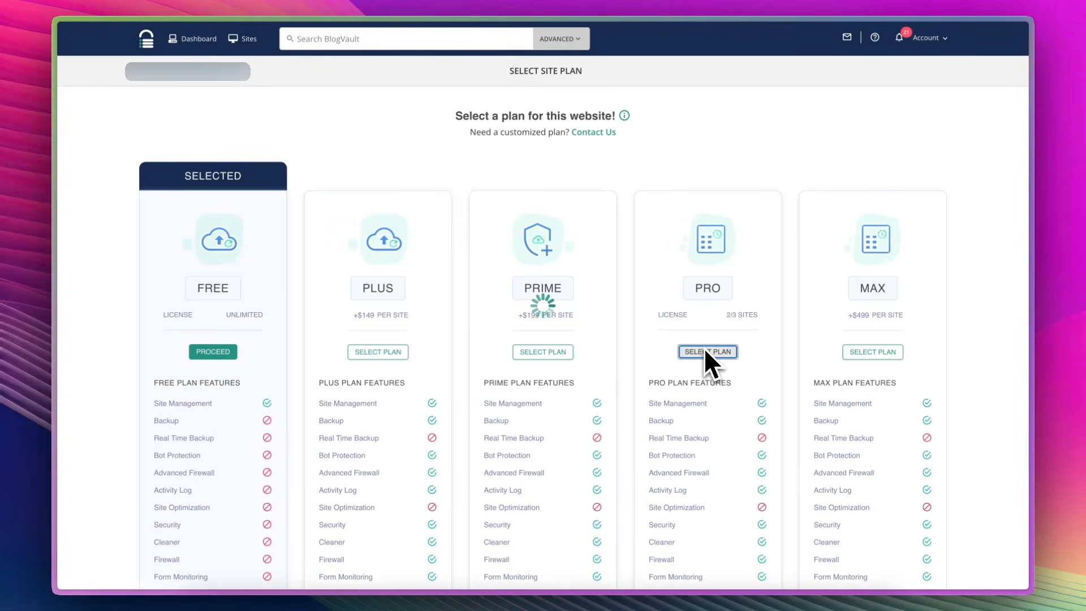
click(706, 351)
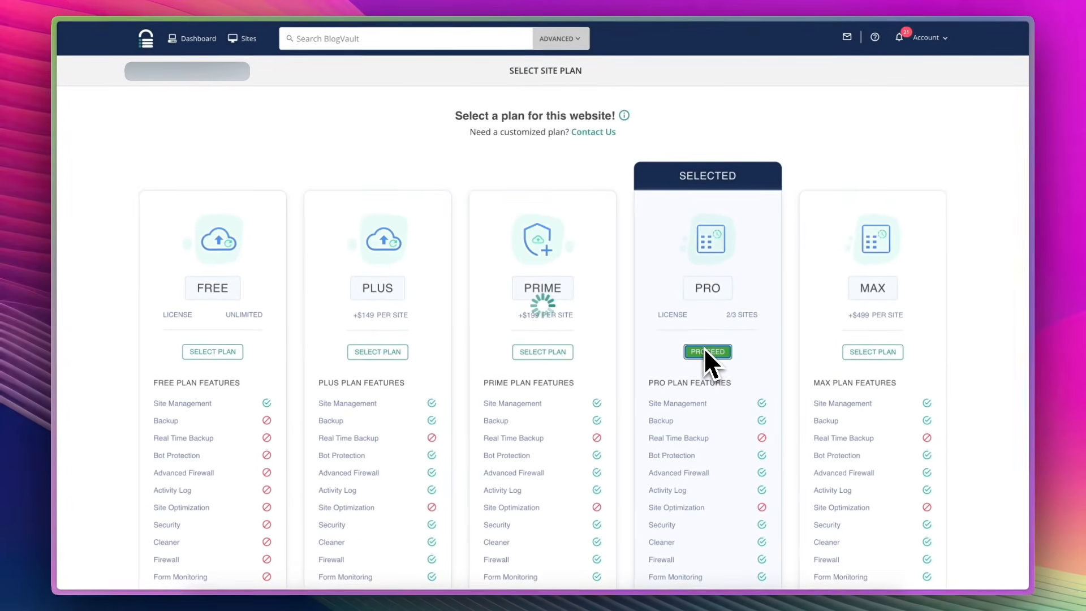
click(636, 332)
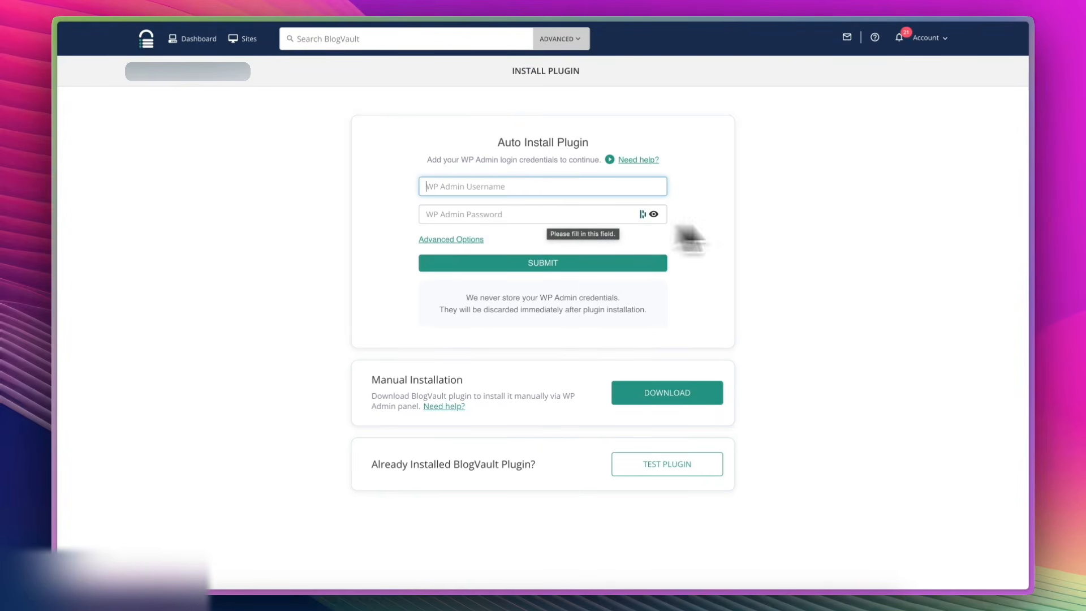
- Download the BlogVault plugin for manual installation and save it to the Downloads folder as blogvault-real-time-backup (1)
click(664, 398)
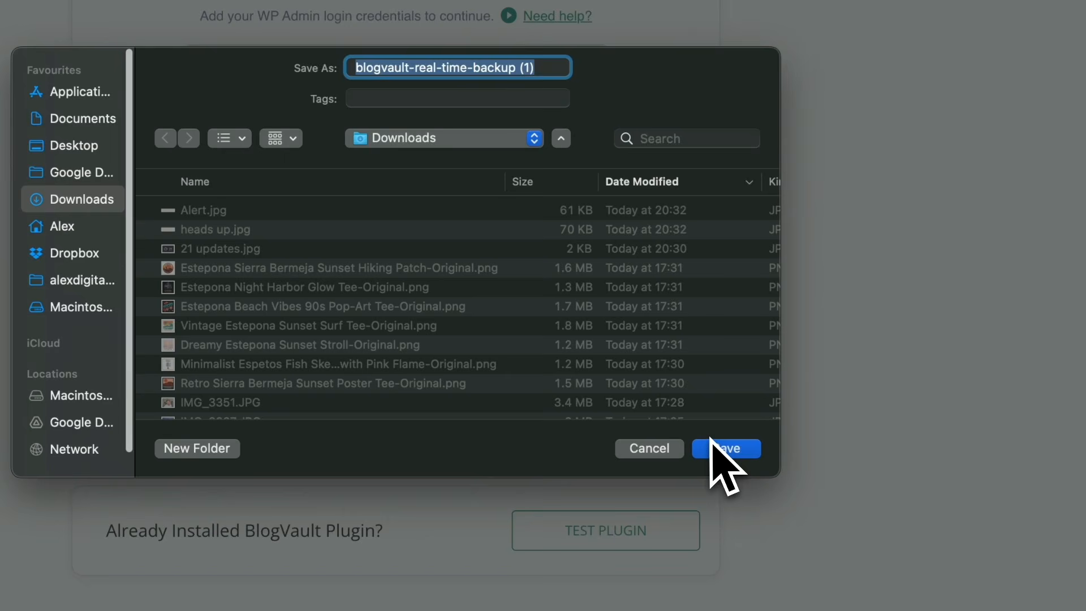
click(722, 449)
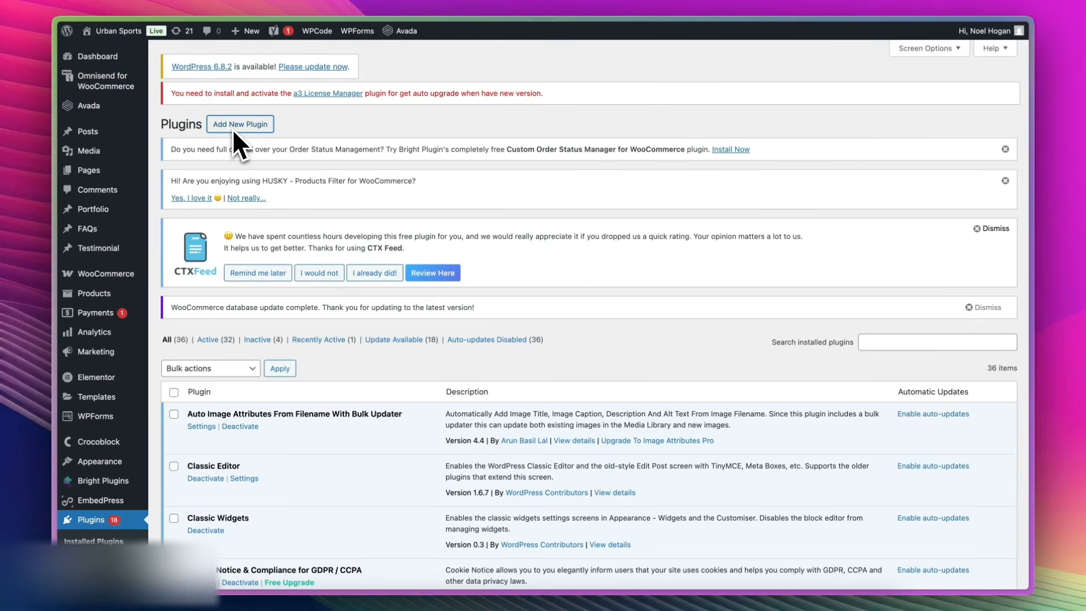
- In the WordPress admin, upload blogvault-real-time-backup (1).zip as a new plugin, then install and activate it
click(232, 125)
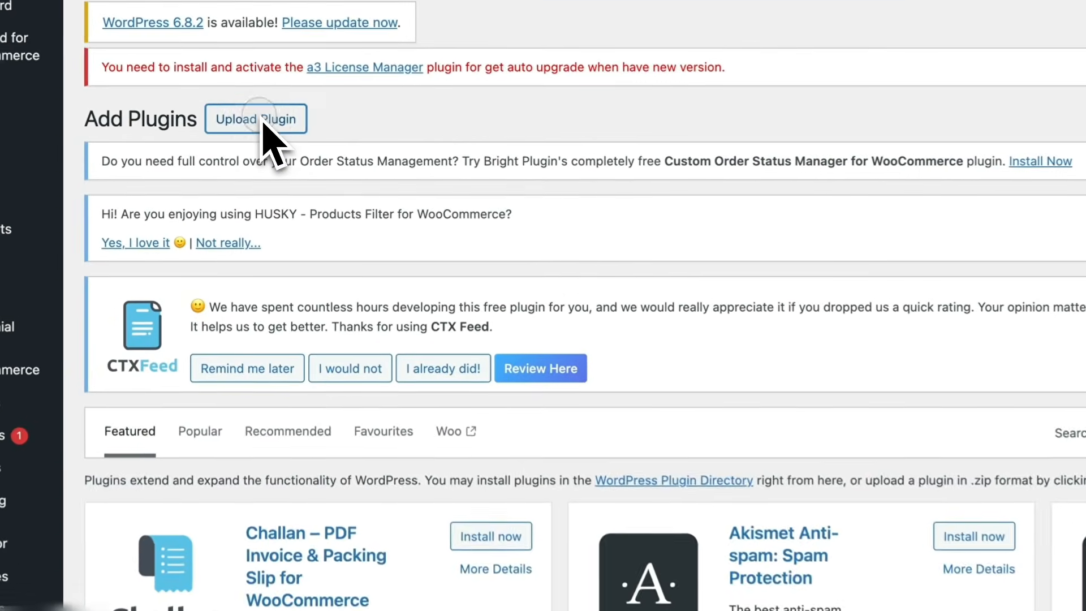
click(267, 127)
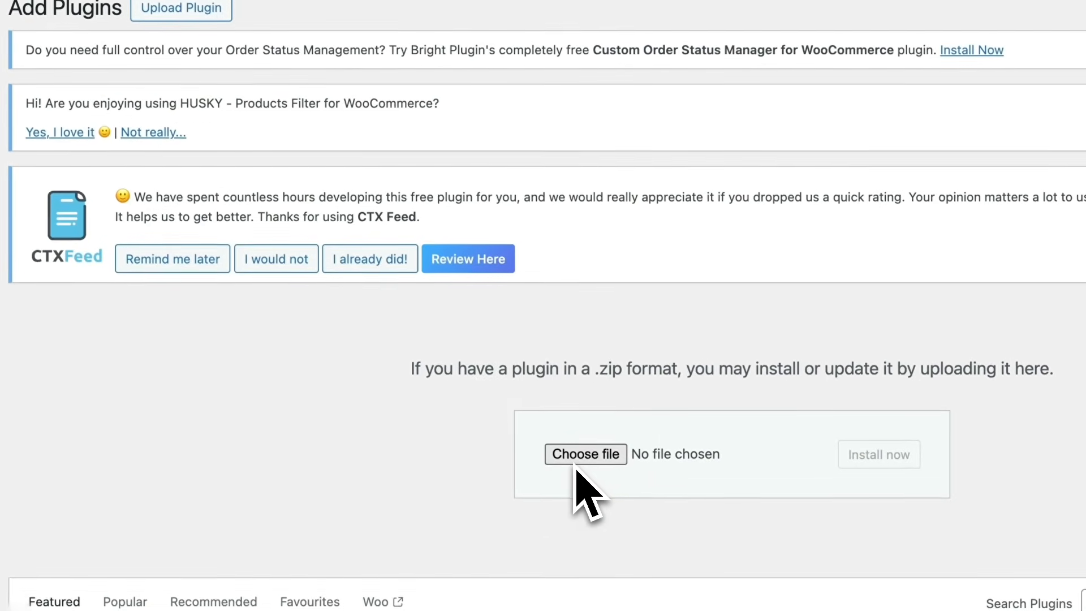
click(610, 496)
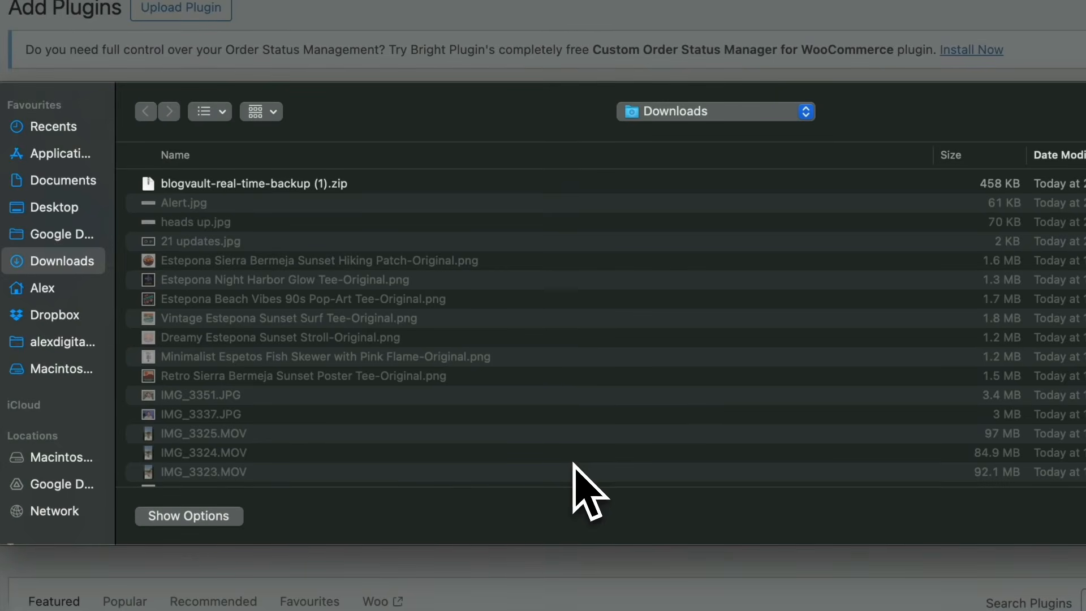
click(311, 183)
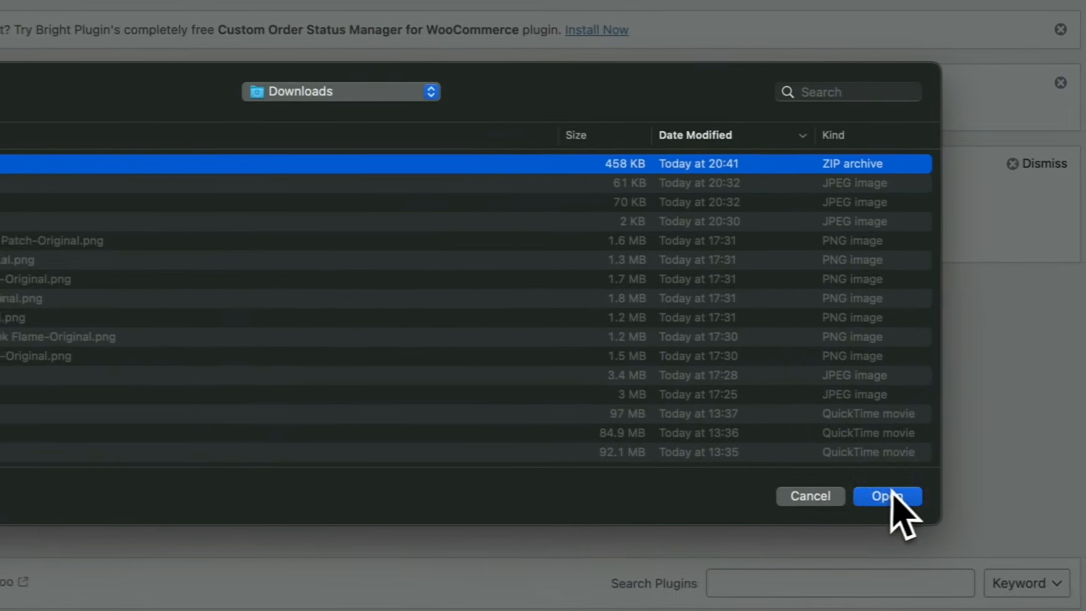
click(879, 495)
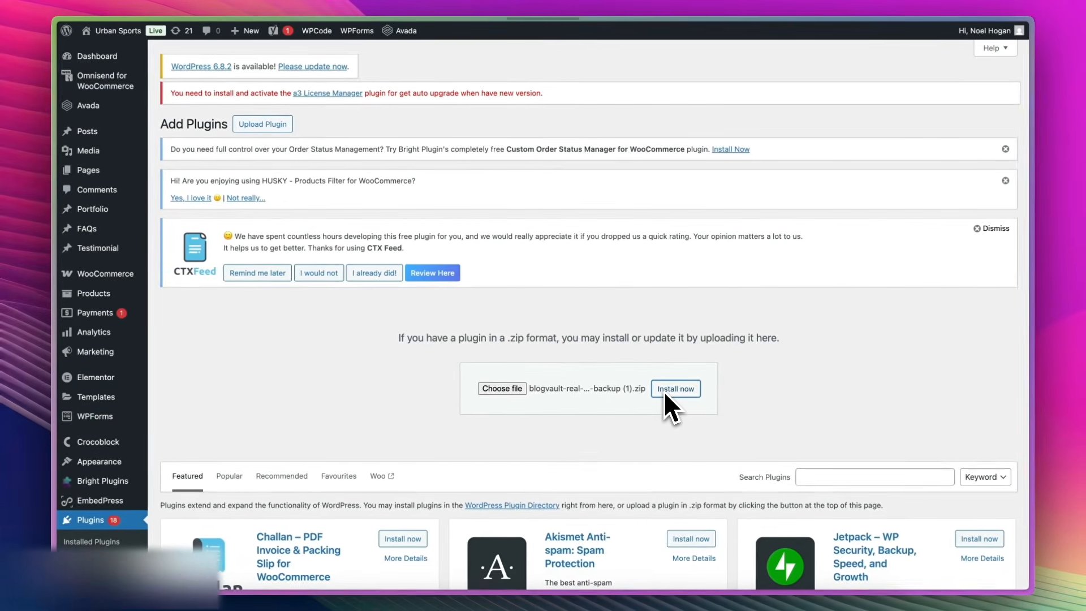
click(663, 391)
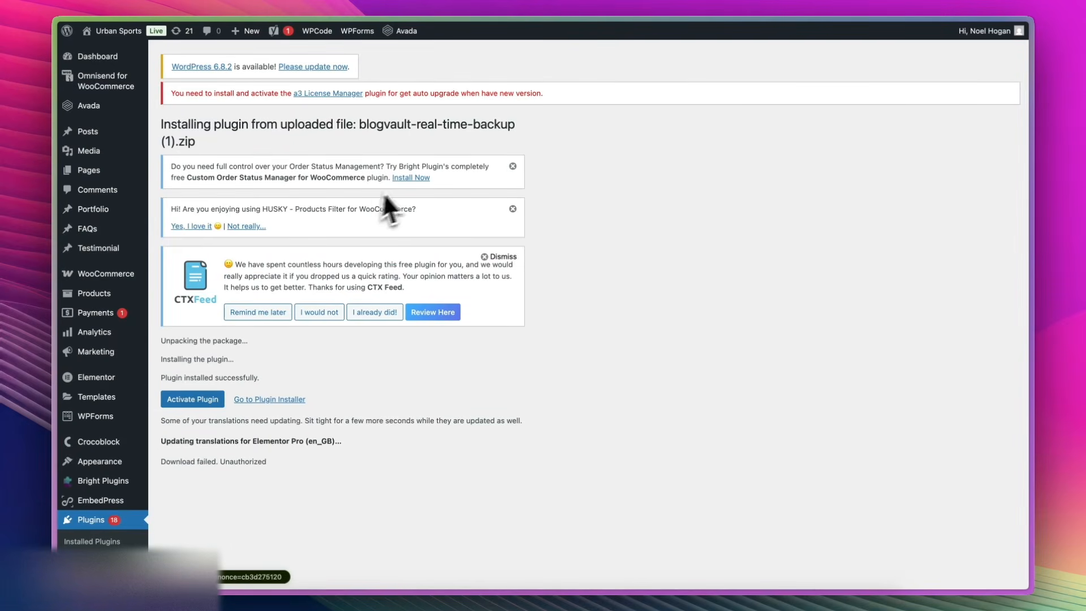
click(191, 400)
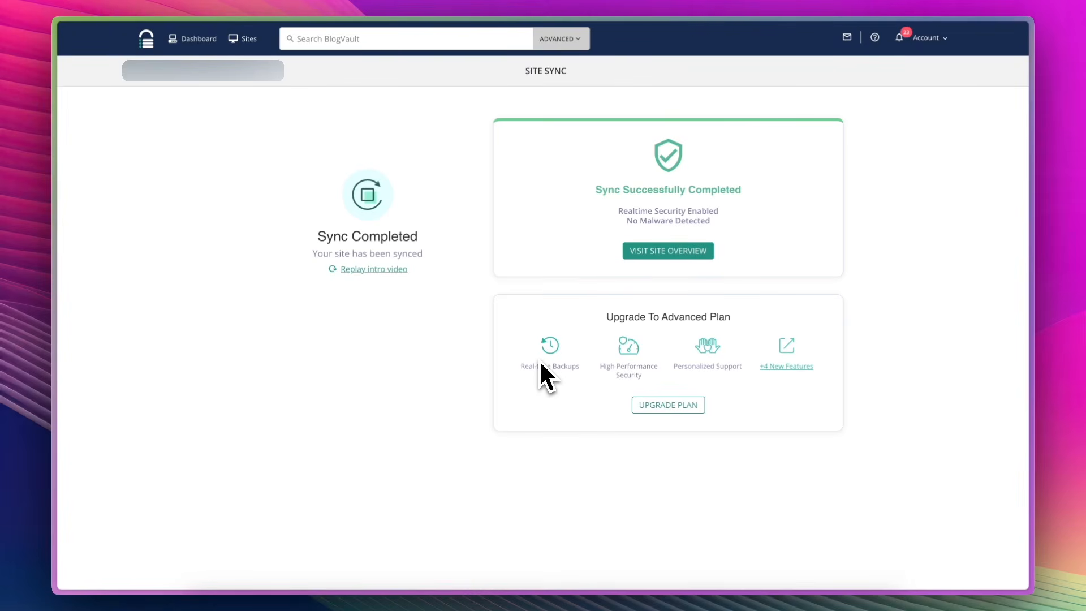
- In BlogVault, open the synced site's overview and review its backup, security and available plugin updates
click(670, 252)
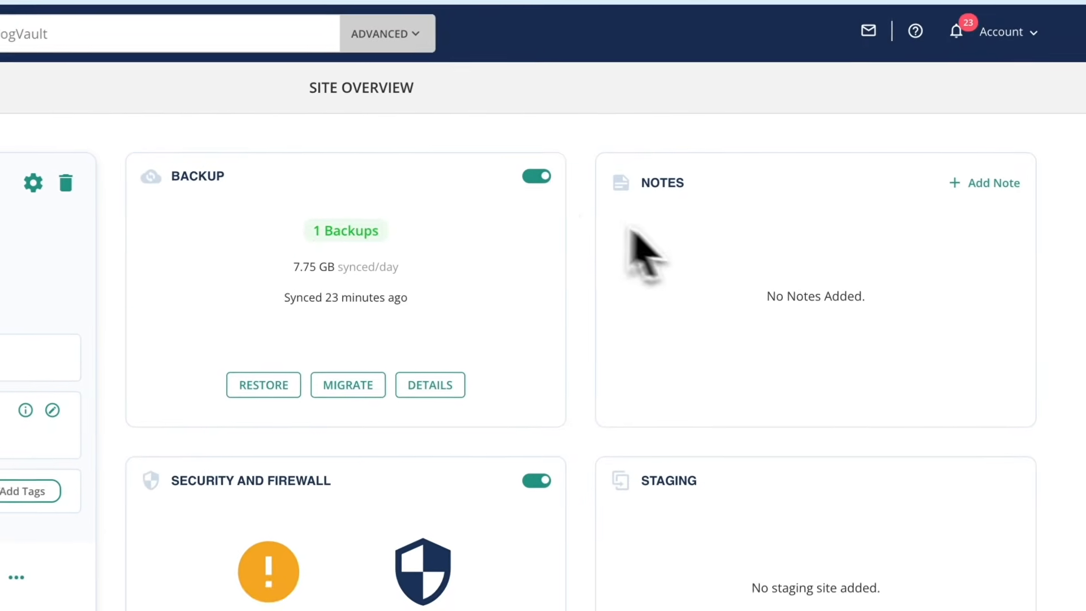
scroll(480, 296, down, 6)
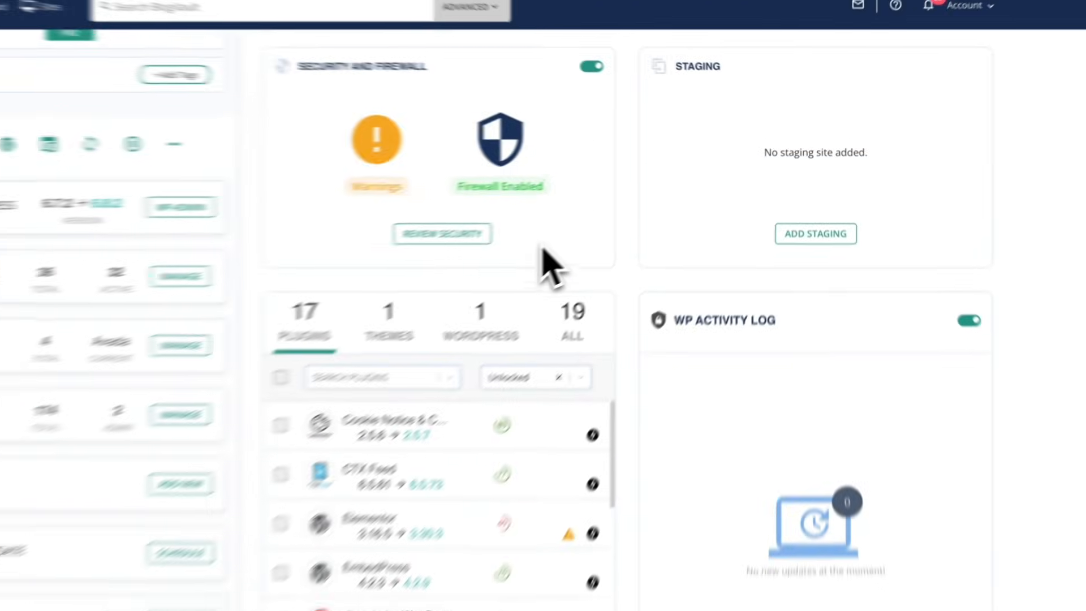
scroll(541, 247, down, 2)
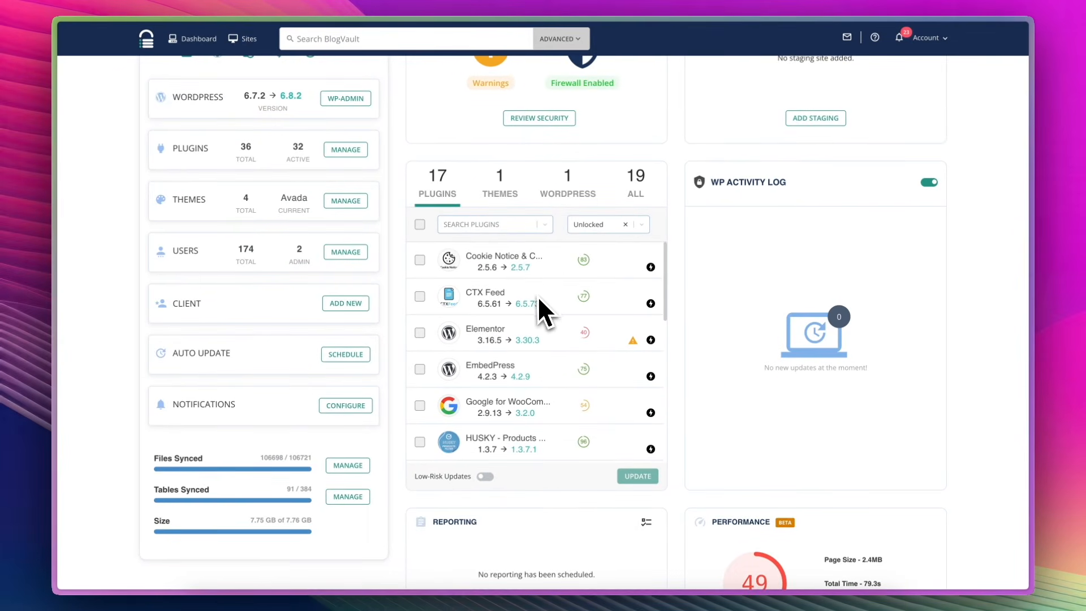
scroll(540, 297, up, 1)
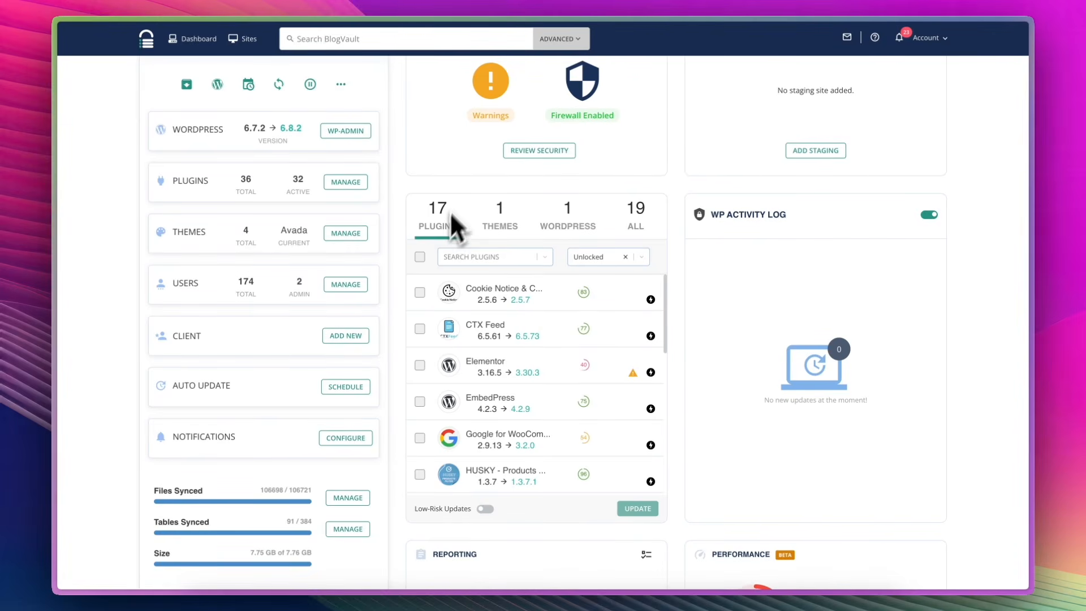
- Open the site's plugin management page and look through the versions and update scores of all plugins
click(351, 184)
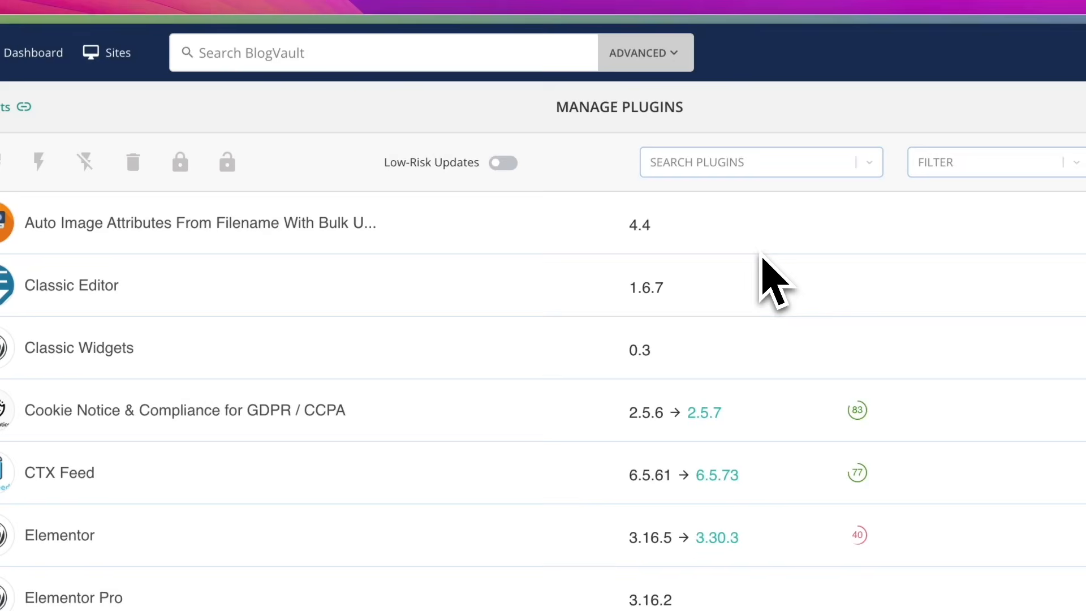
scroll(762, 253, down, 2)
scroll(630, 160, down, 5)
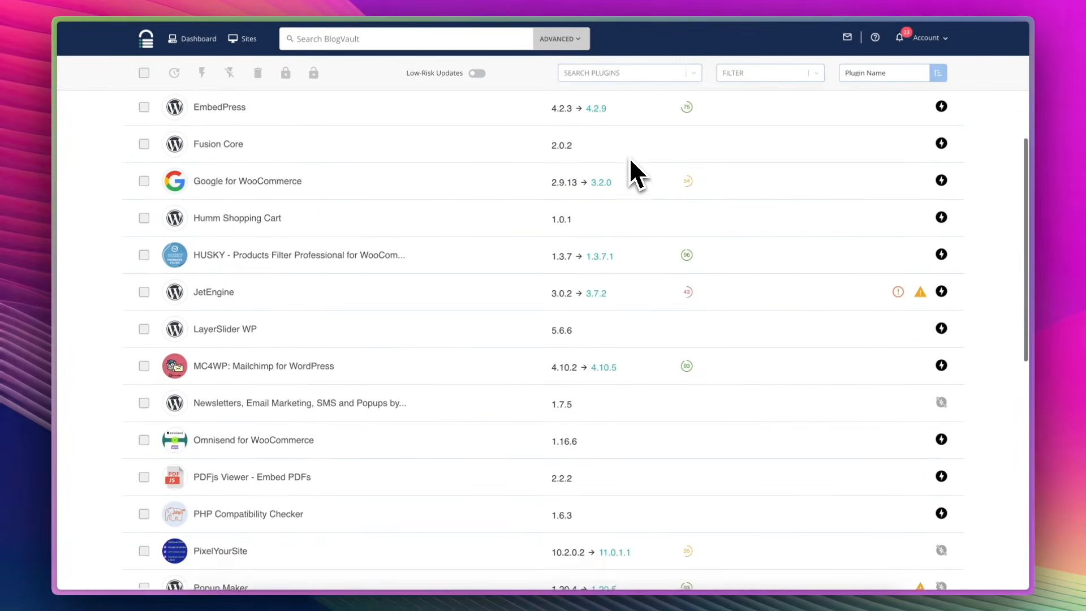
scroll(629, 158, down, 5)
scroll(629, 157, up, 15)
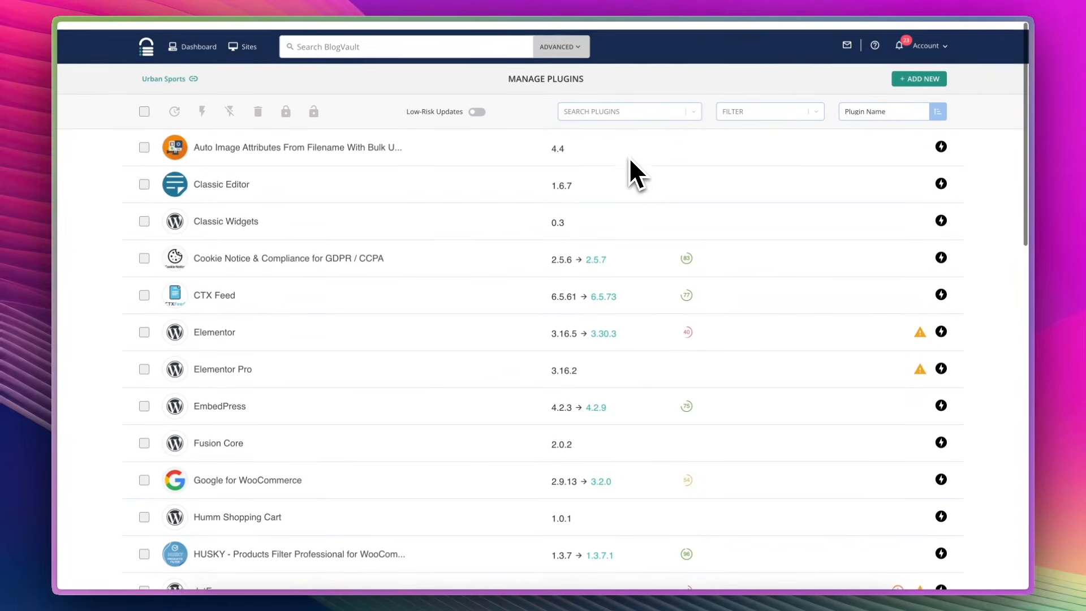
- Show only low-risk updates, examine the UpdateLens risk breakdown for the HUSKY products filter plugin, and turn the filter off
click(480, 104)
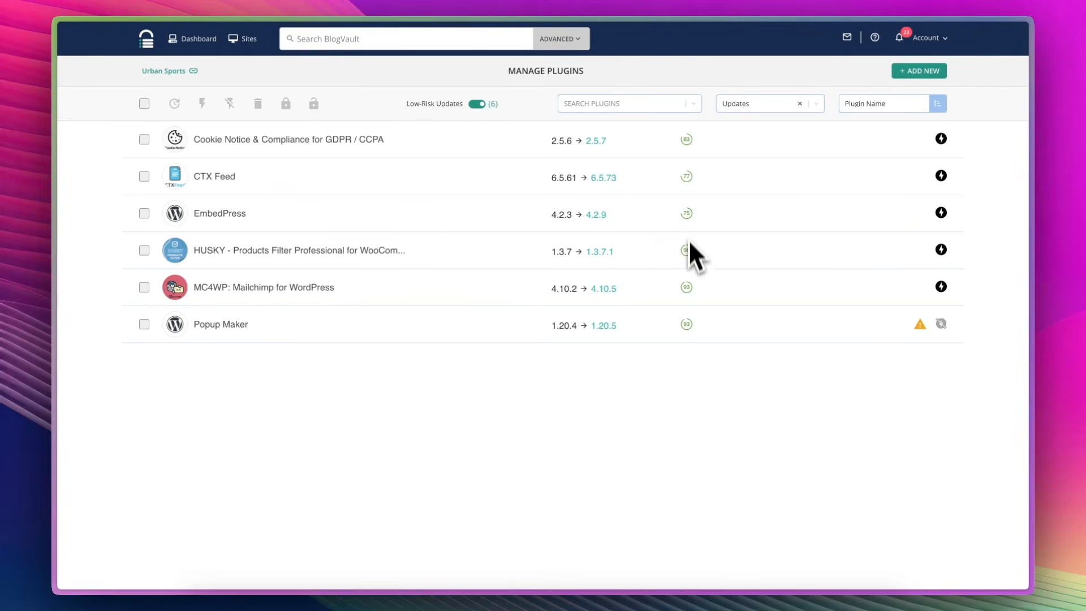
mouse_move(691, 255)
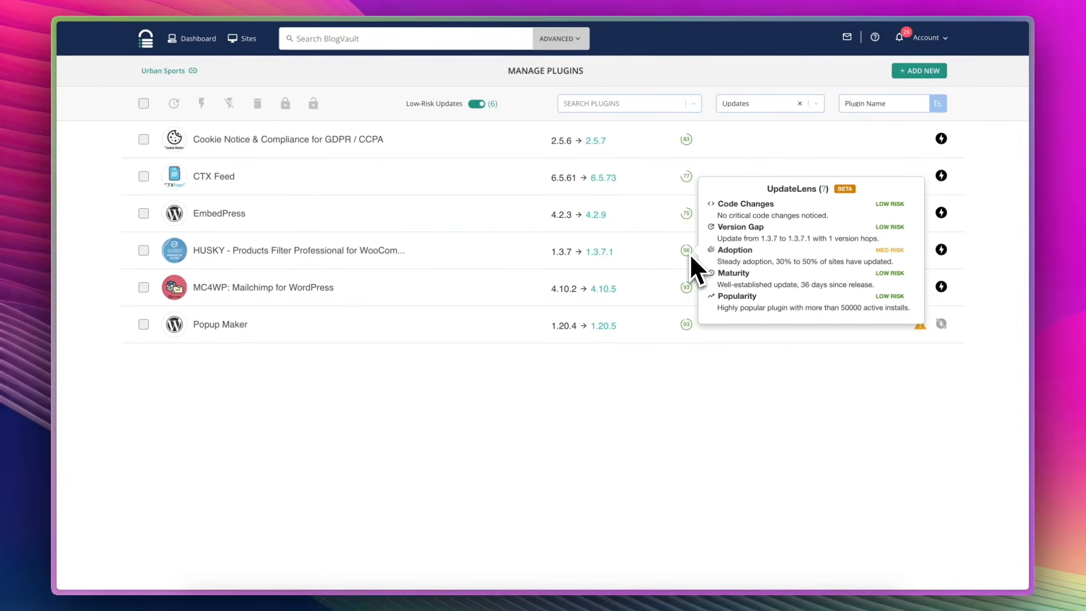
click(529, 414)
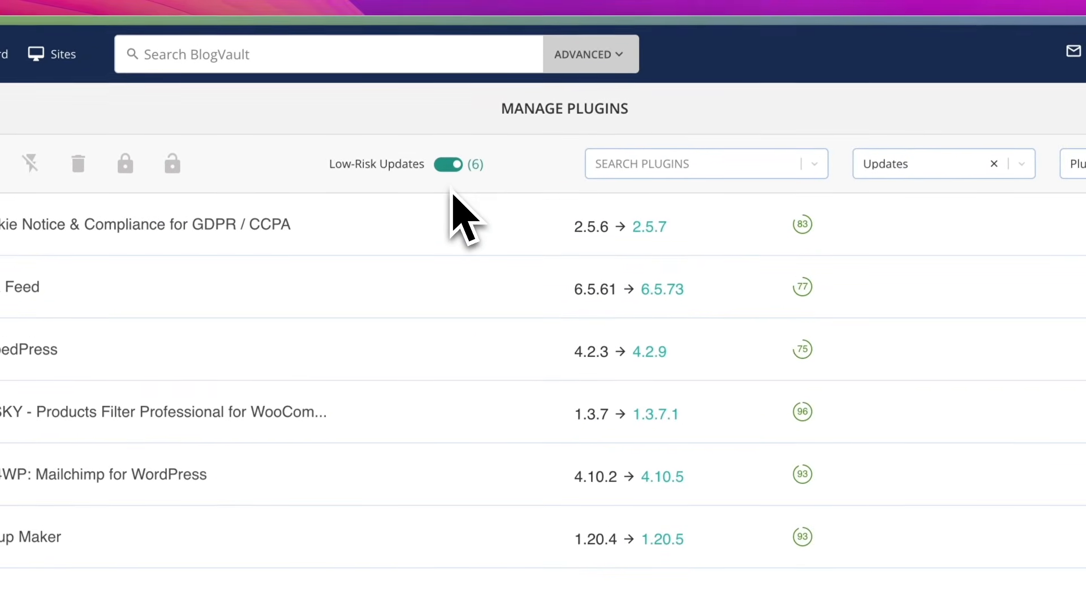
click(450, 165)
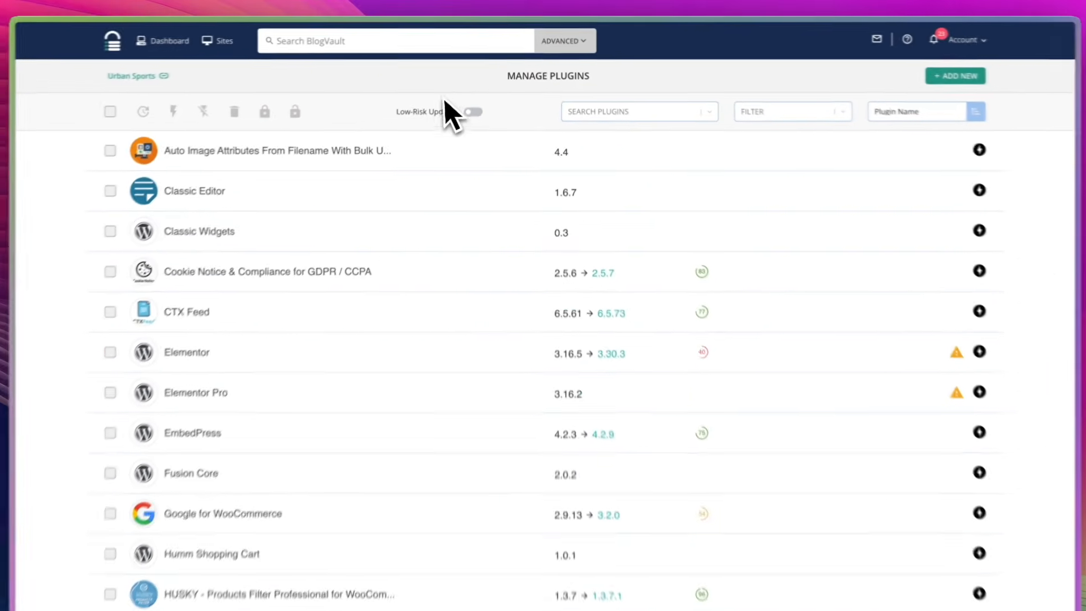
- Return to the Urban Sports site overview and reopen its plugin management page
click(131, 76)
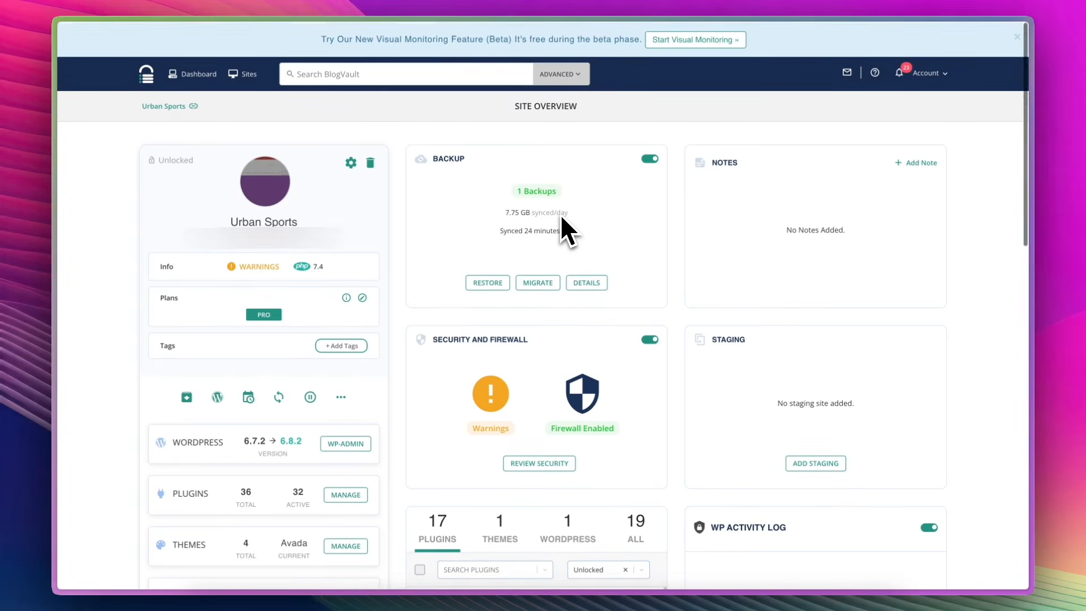
click(351, 493)
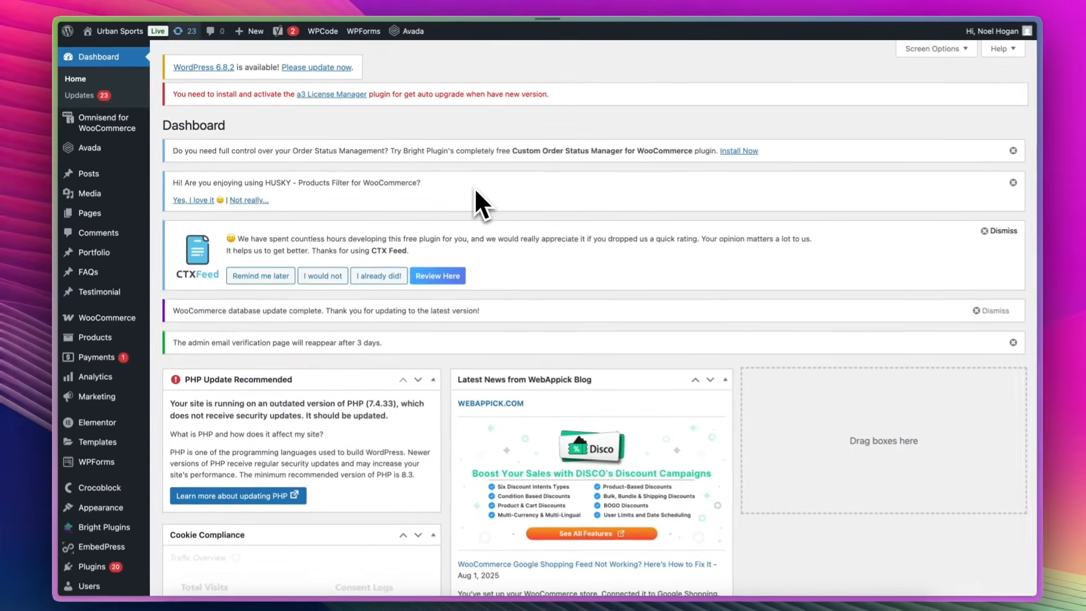
- Switch to the WordPress admin, update Elementor and Elementor Pro together from the available updates, and review the update log
scroll(544, 294, down, 10)
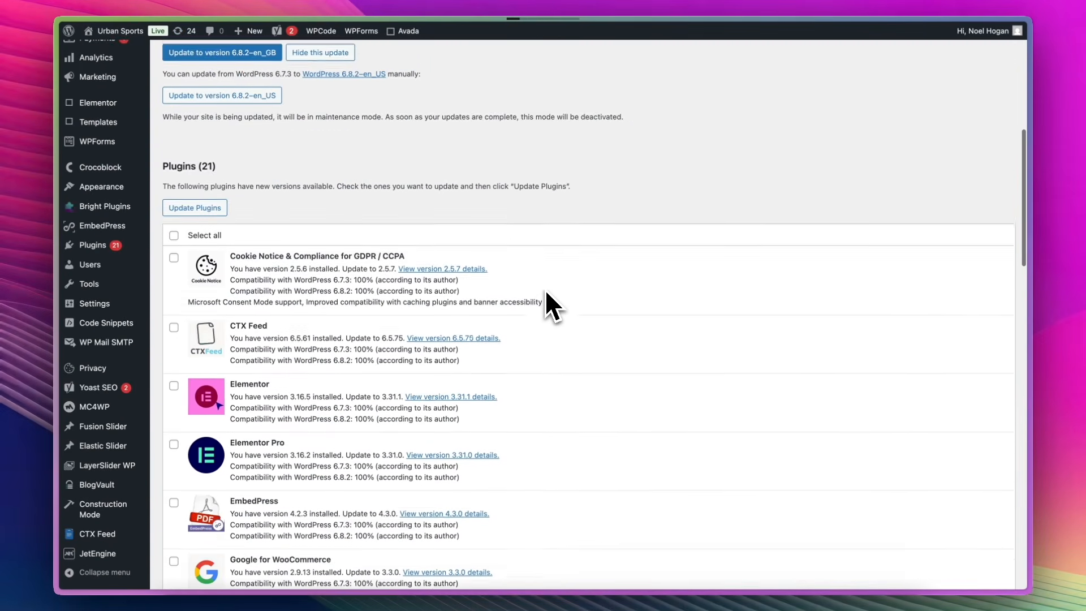
scroll(547, 305, down, 5)
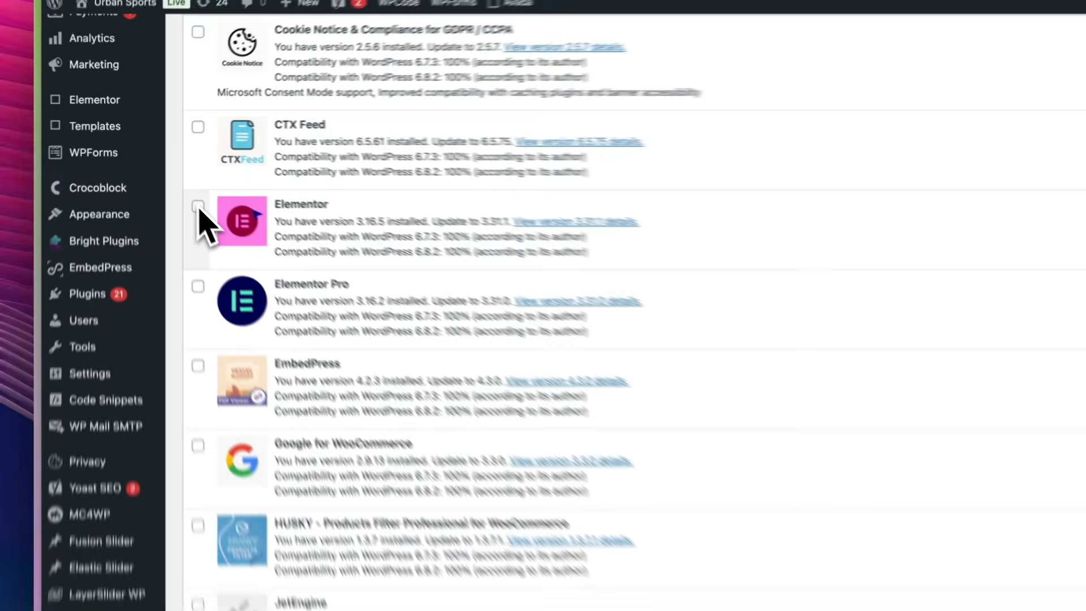
click(198, 207)
click(197, 288)
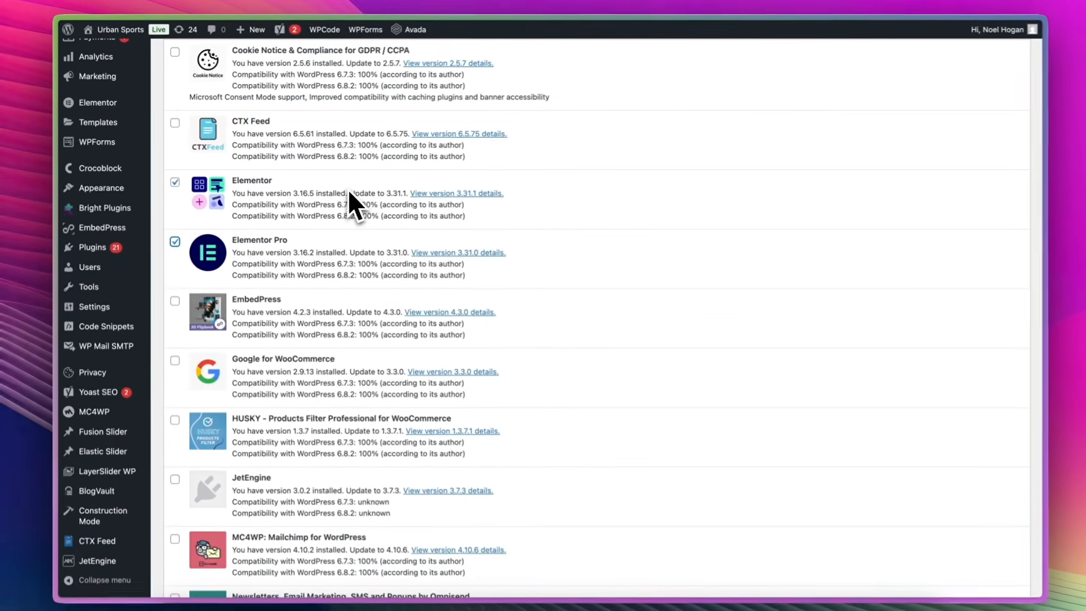
scroll(423, 266, down, 5)
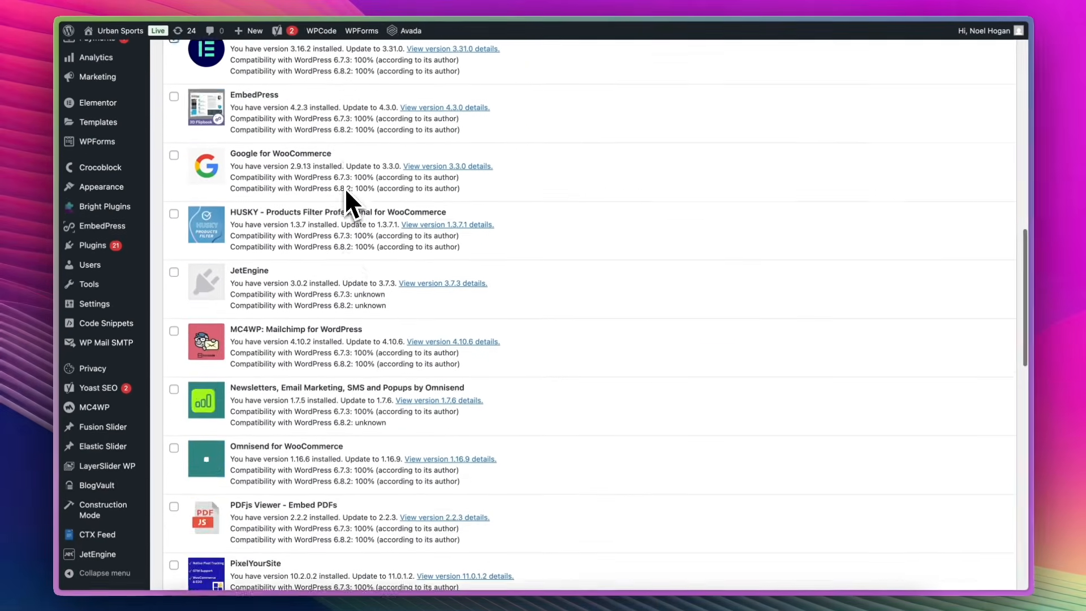
scroll(345, 191, down, 15)
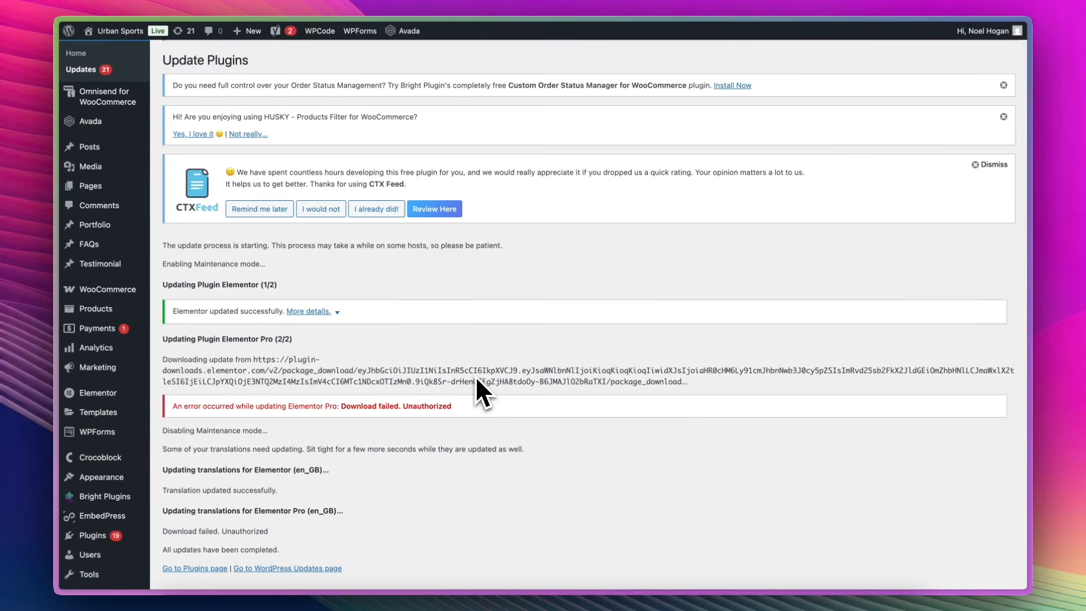
scroll(483, 367, down, 1)
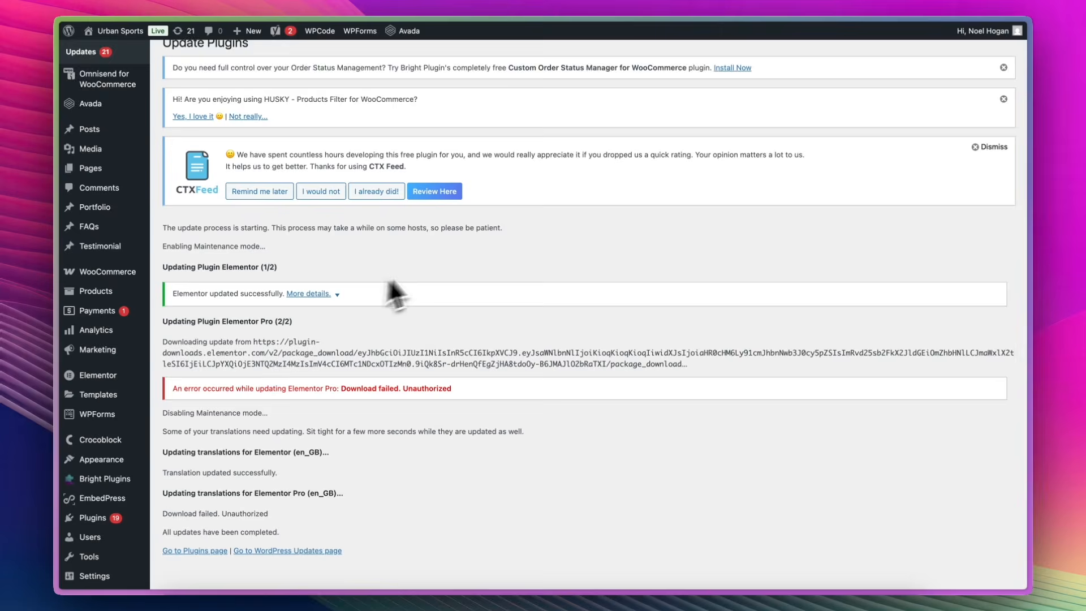
scroll(390, 283, down, 3)
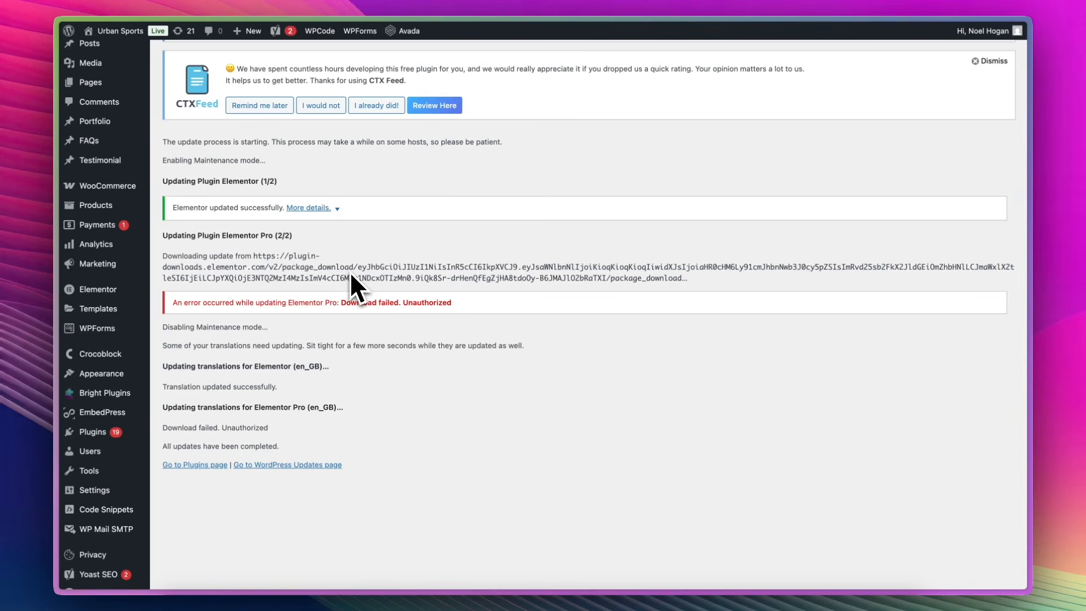
- Open the Elementor license settings and check the license status
scroll(350, 271, up, 5)
mouse_move(109, 424)
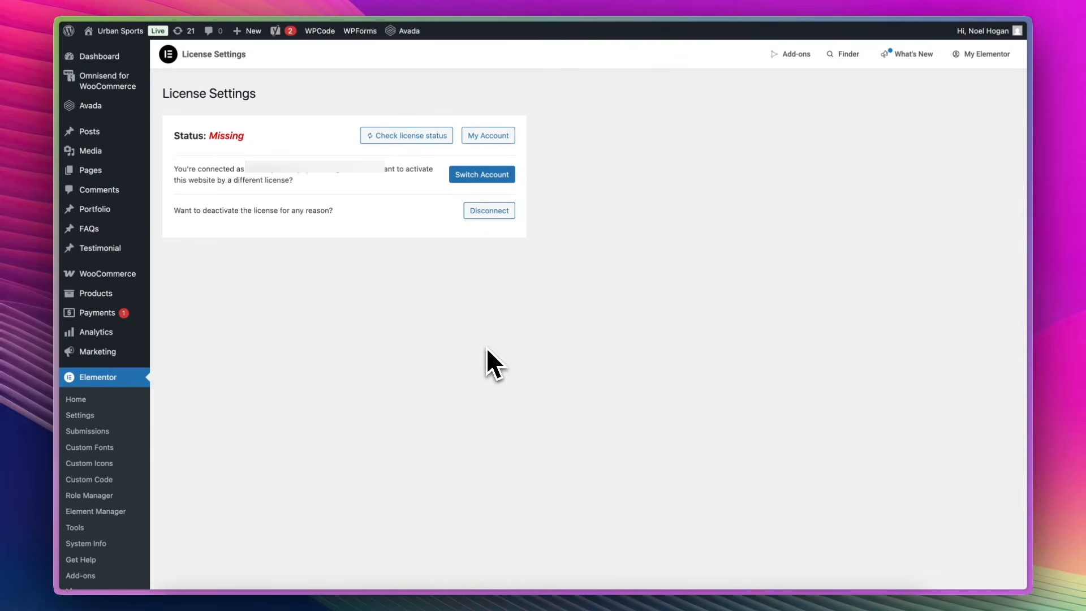
click(409, 137)
- Open the WordPress updates page and dismiss the order status, Elementor data updater, HUSKY, CTX Feed and usage data notices
click(187, 33)
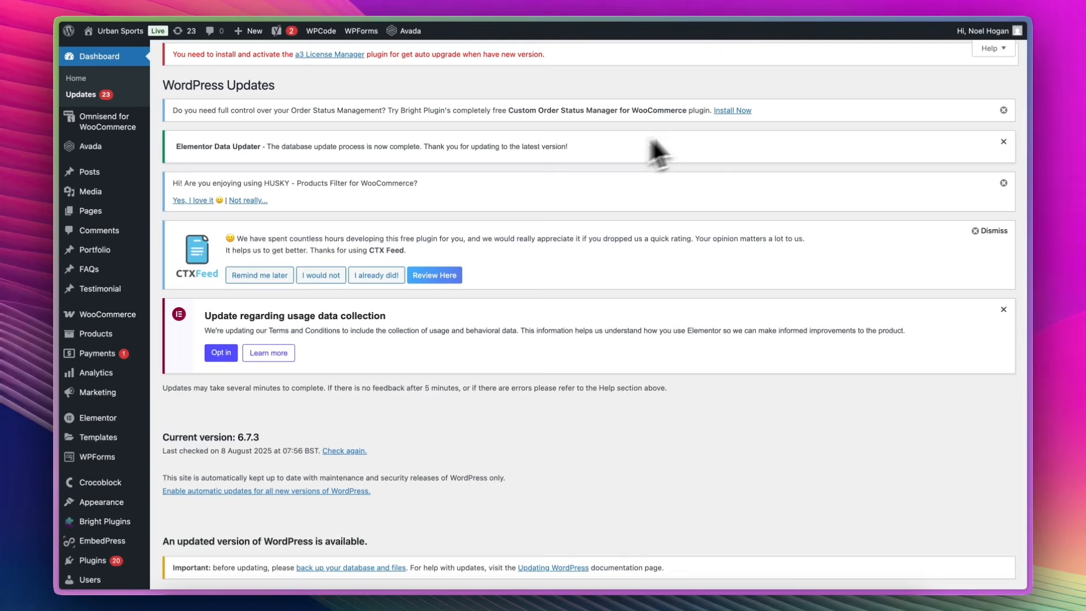
click(1003, 110)
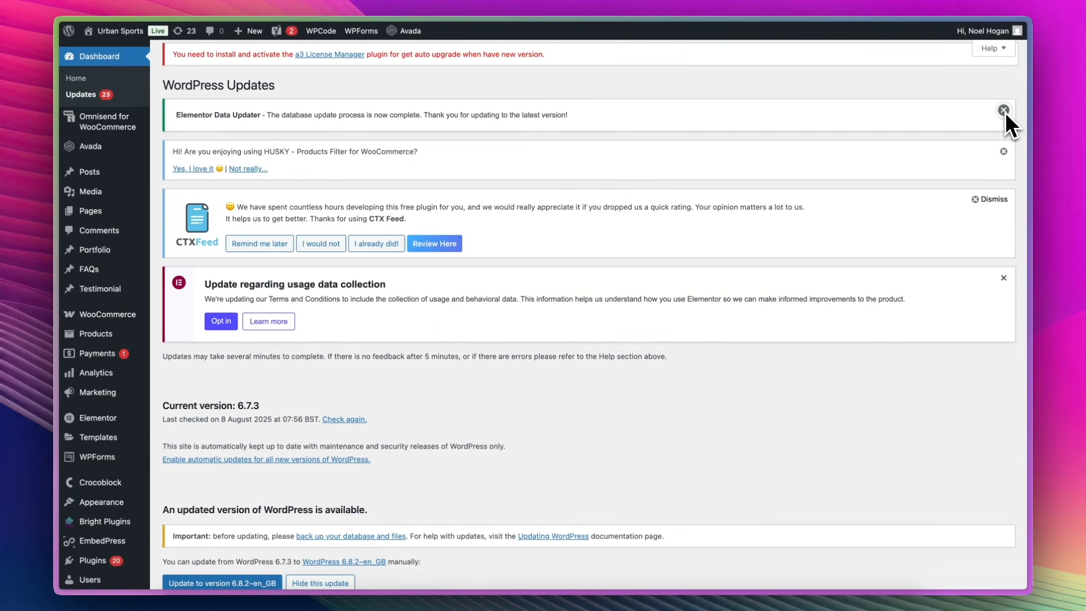
click(1004, 110)
click(1004, 111)
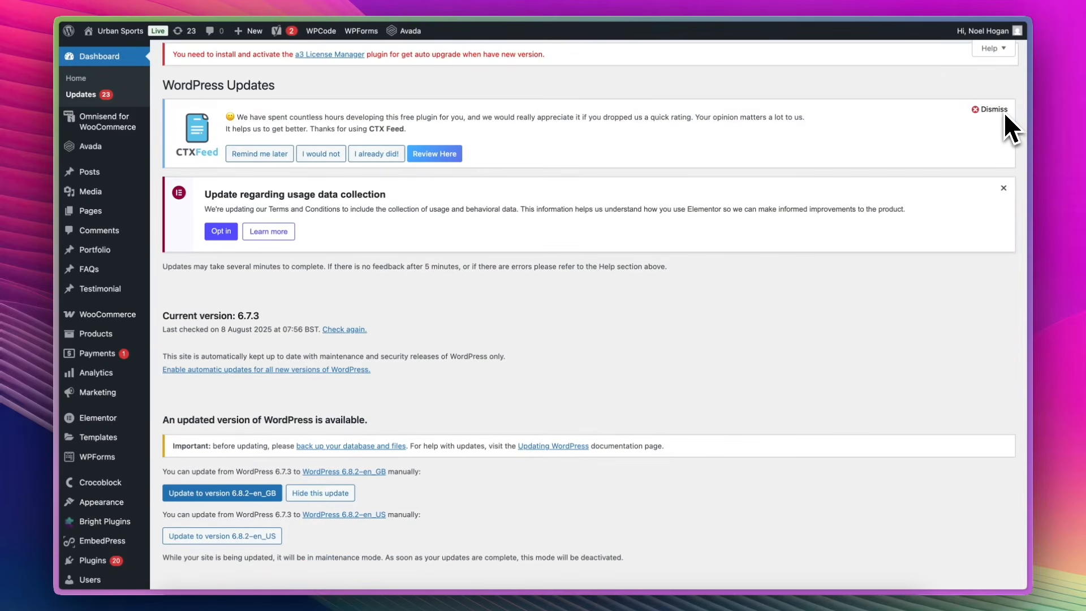
click(1000, 110)
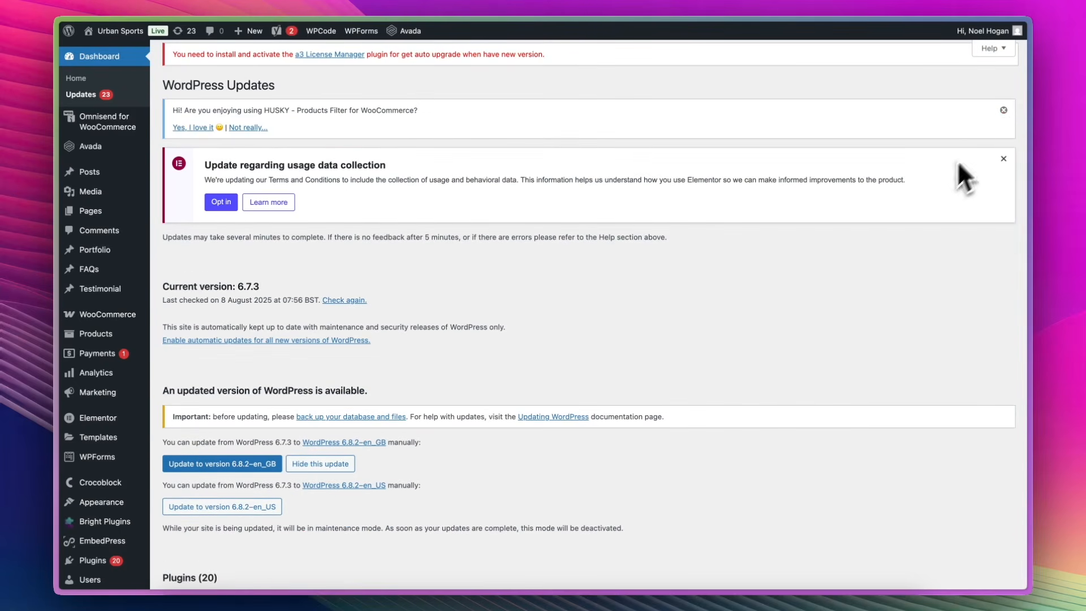
click(1003, 110)
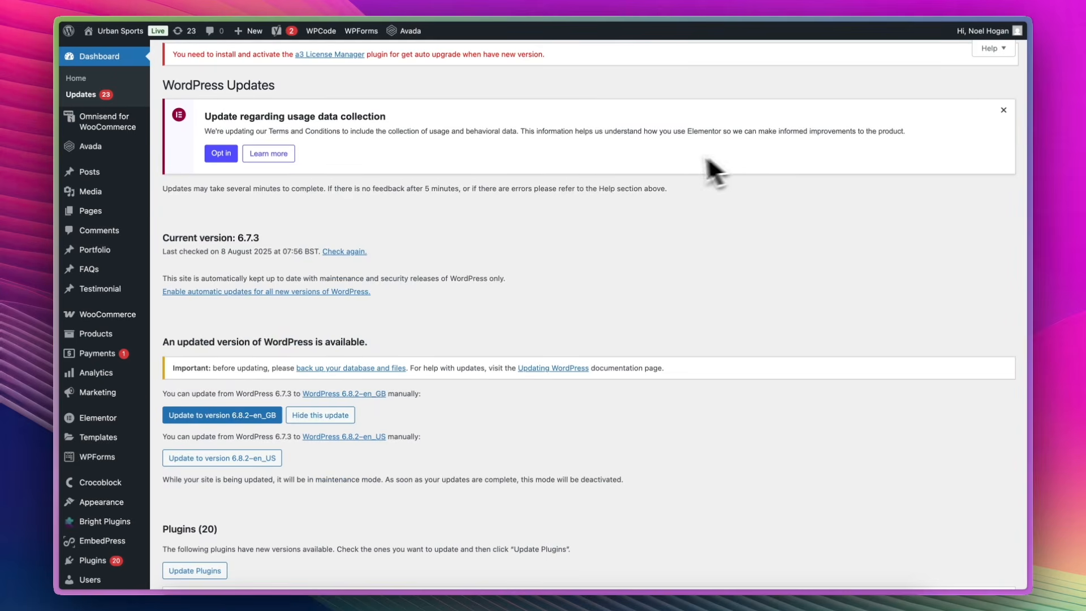
click(1003, 111)
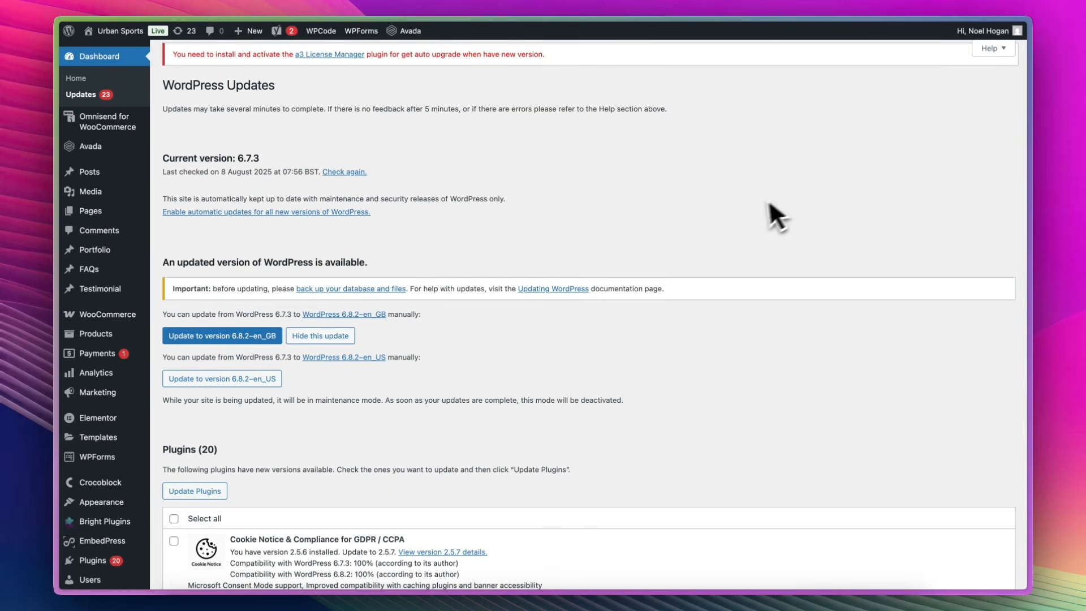
- Try to update only the Elementor Pro plugin from the list of available updates
scroll(622, 222, down, 6)
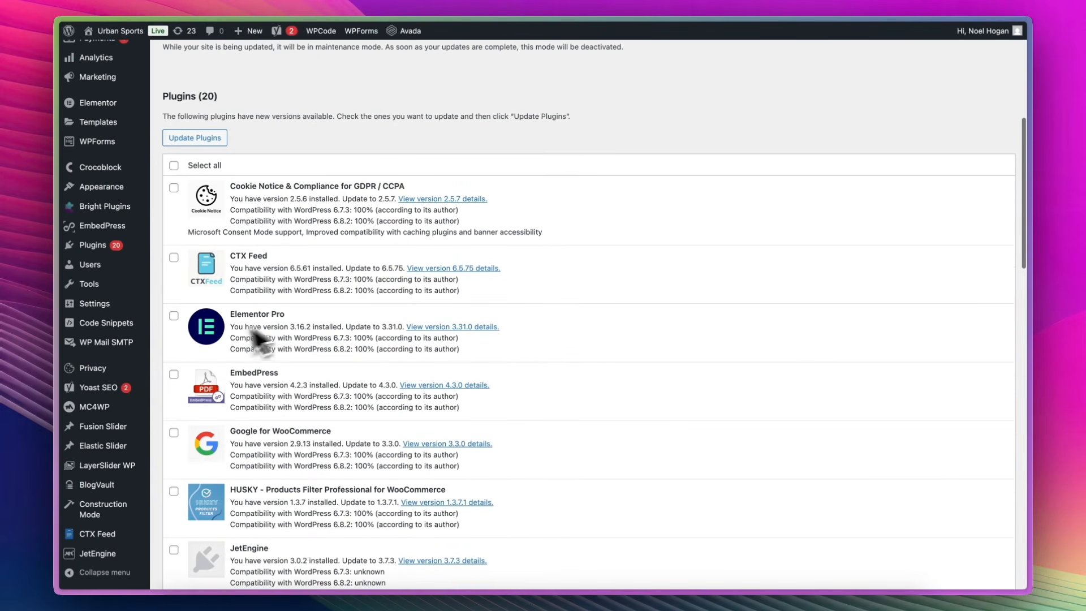
click(173, 316)
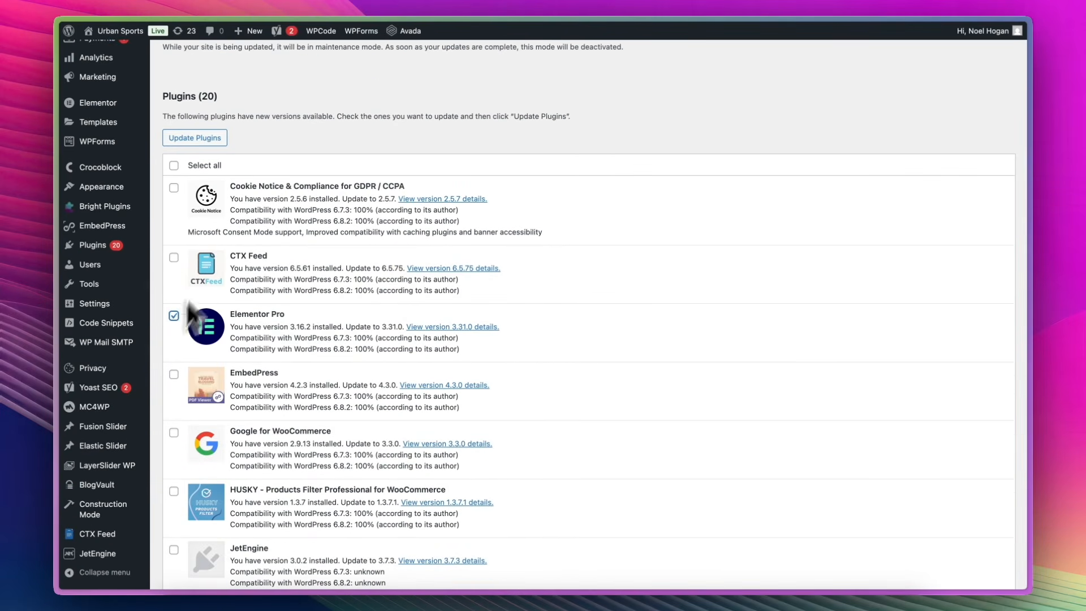
click(202, 142)
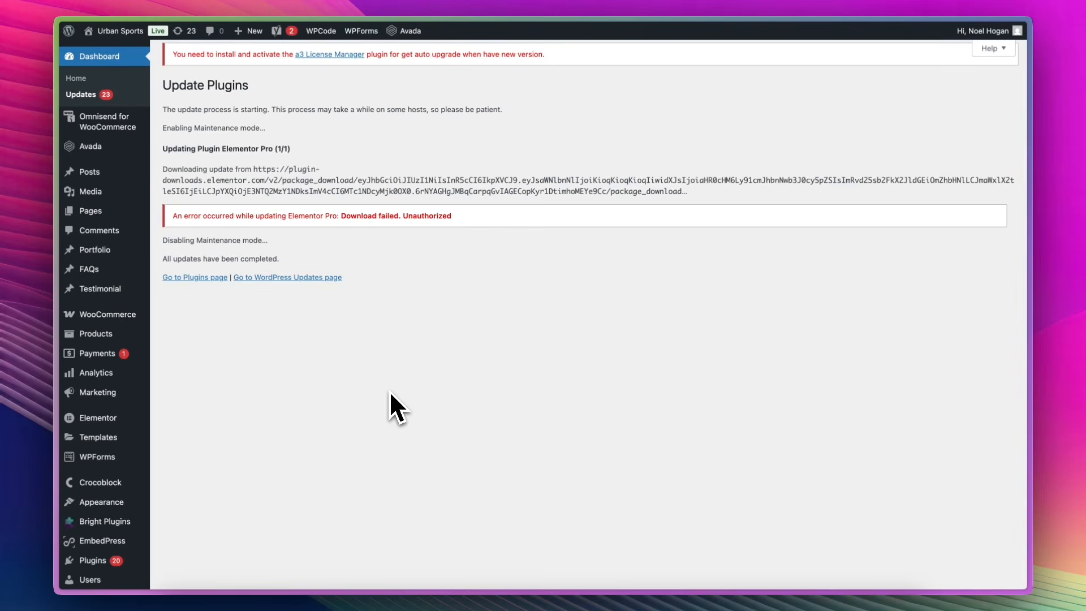
- Deactivate Elementor Pro in the installed plugins list and delete it from the site
scroll(389, 390, down, 5)
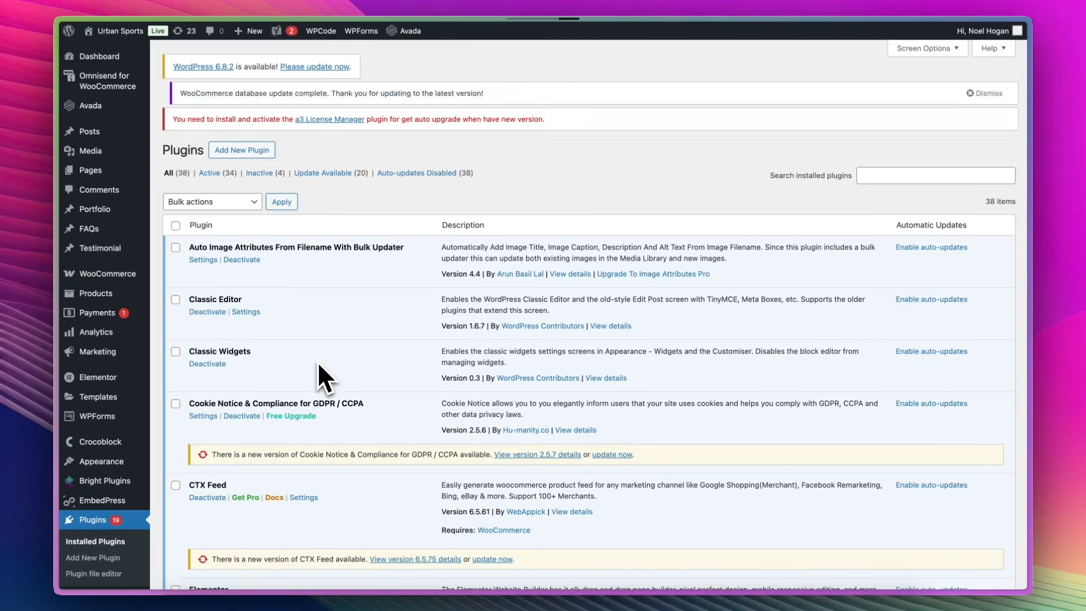
scroll(436, 266, down, 8)
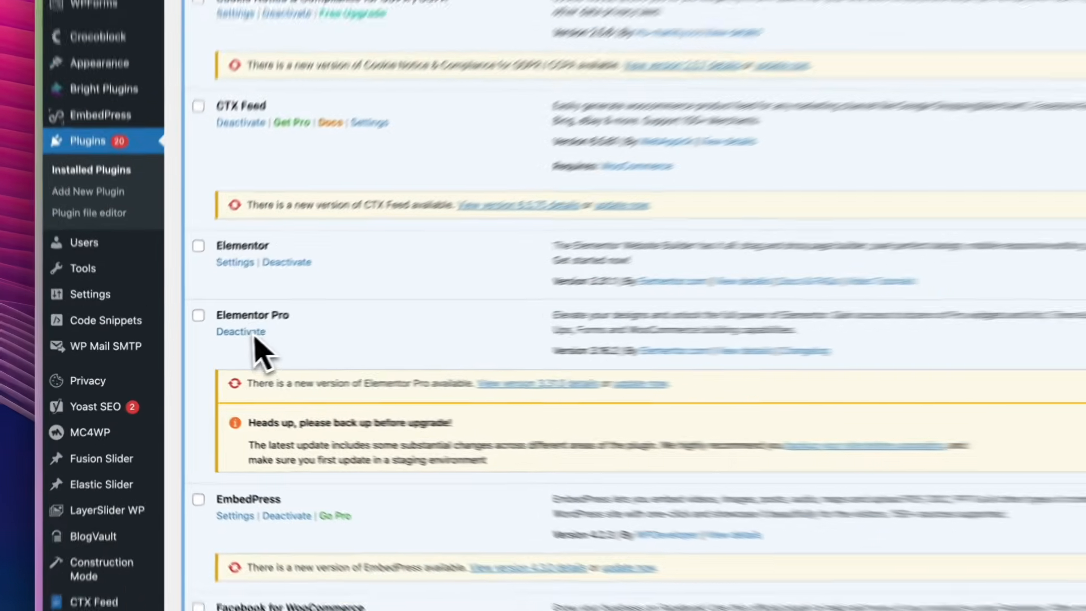
click(207, 346)
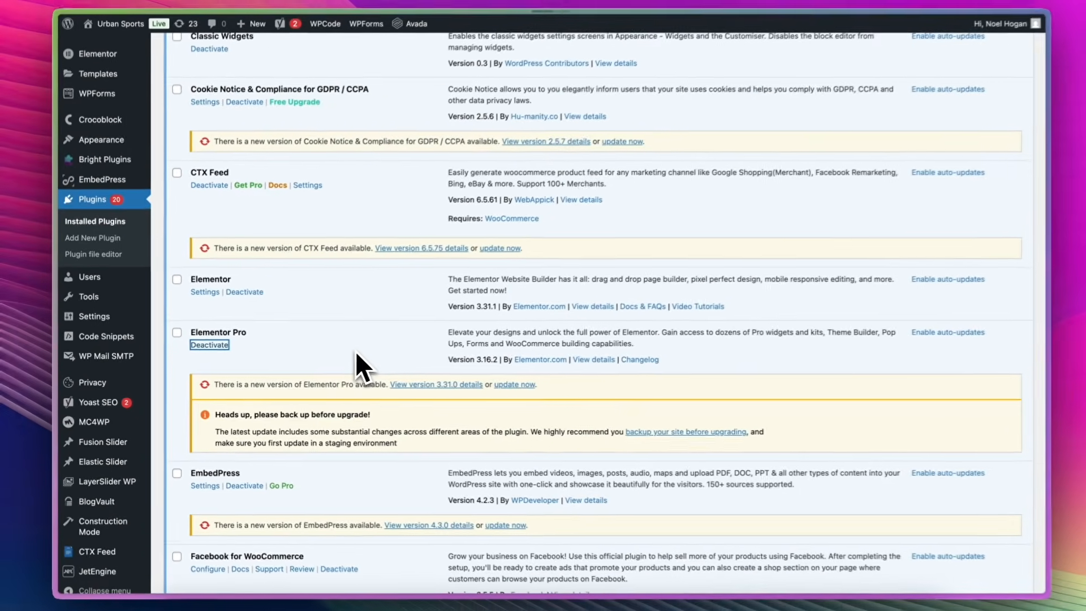
scroll(351, 354, up, 5)
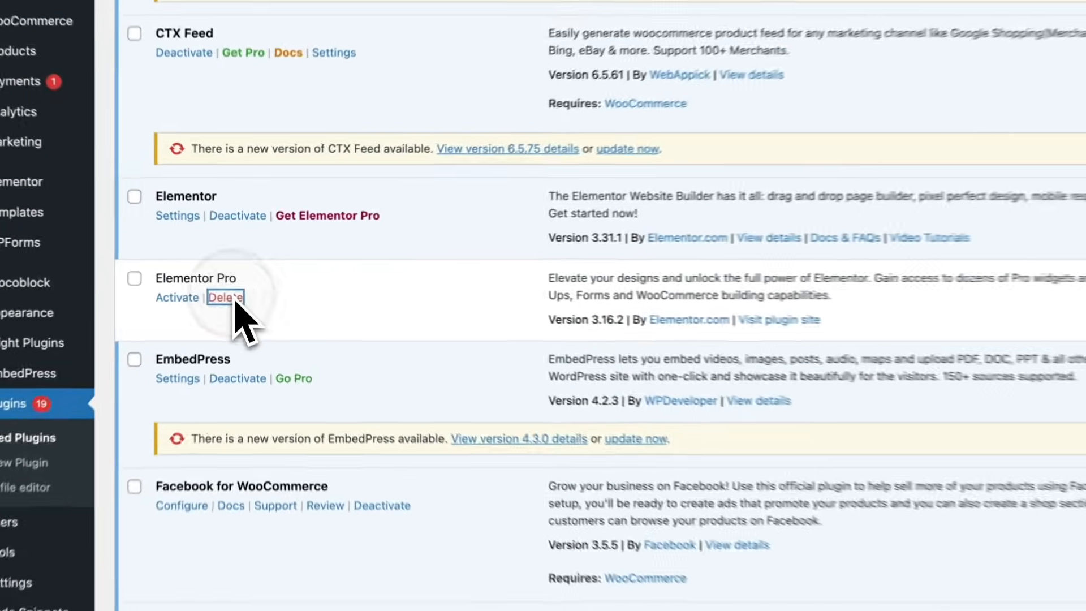
click(234, 276)
click(798, 416)
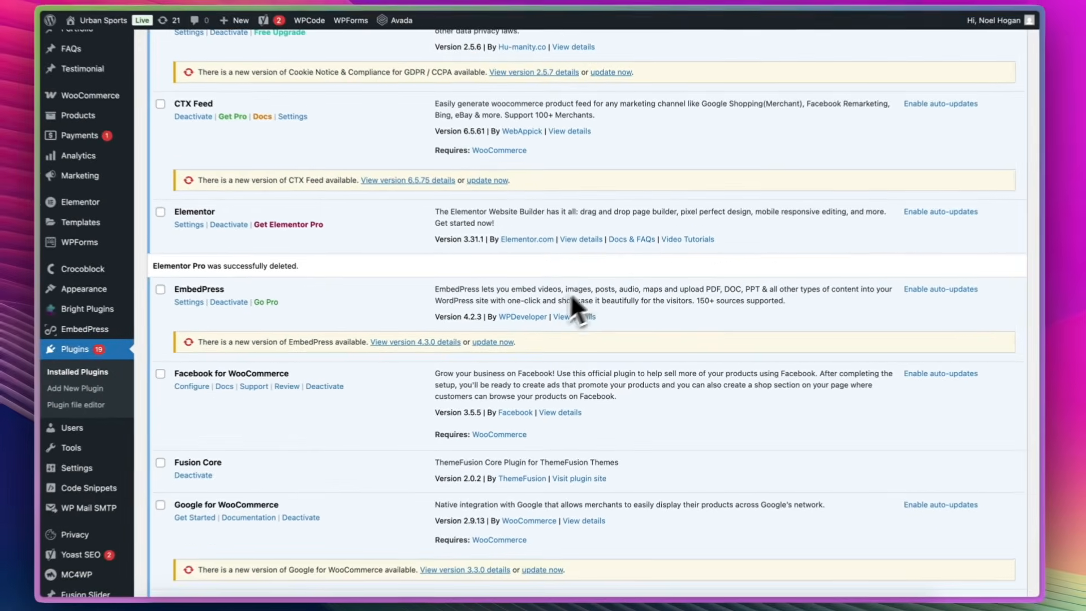
- Upload elementor-pro-3.31.1.zip from Downloads as a new plugin, then install and activate it
scroll(554, 311, up, 7)
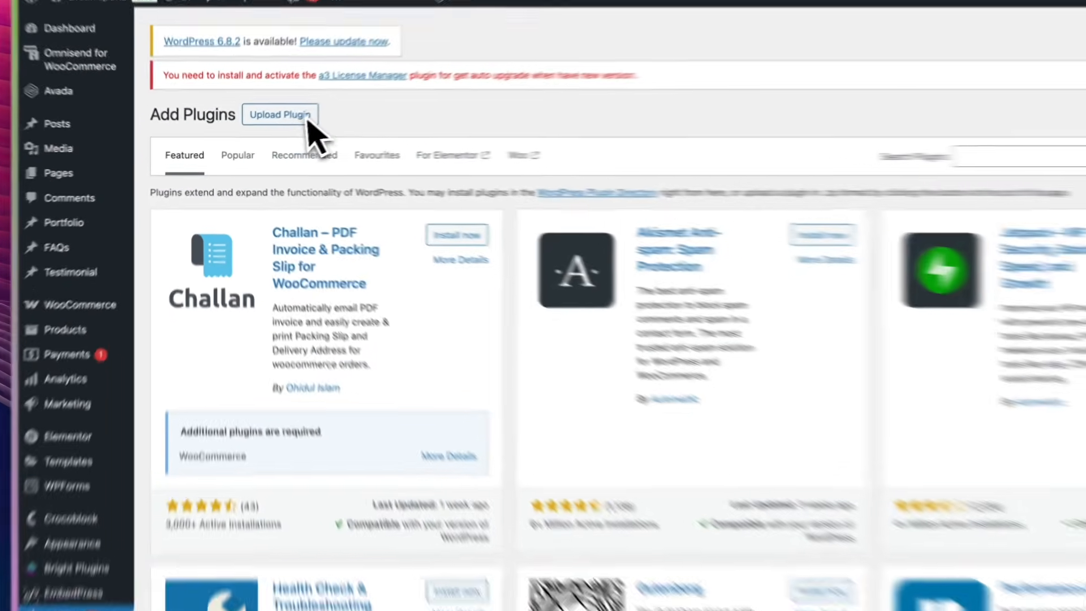
click(308, 119)
click(704, 277)
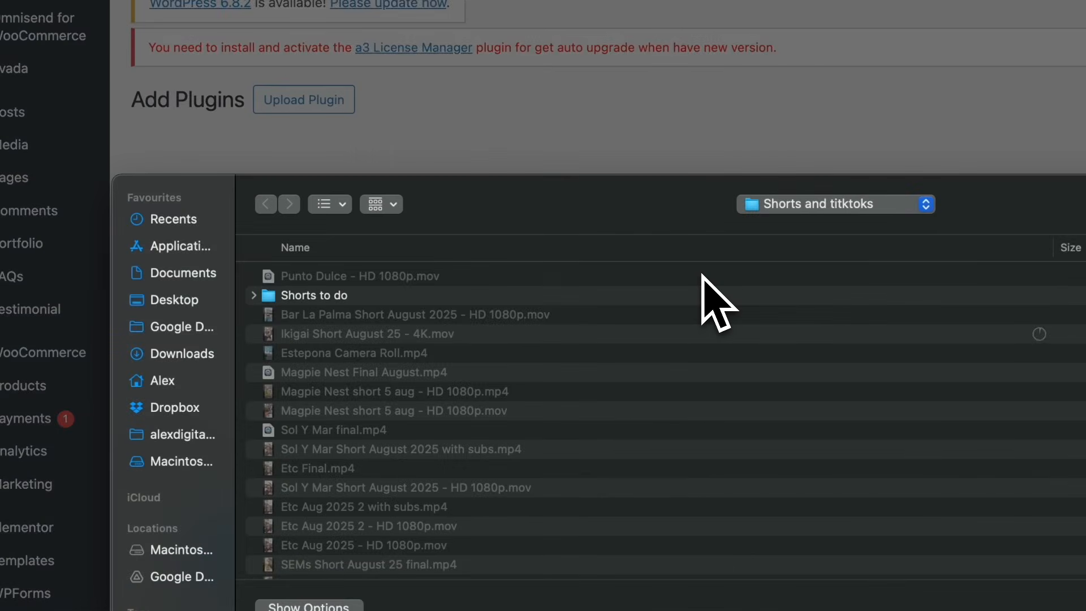
click(452, 273)
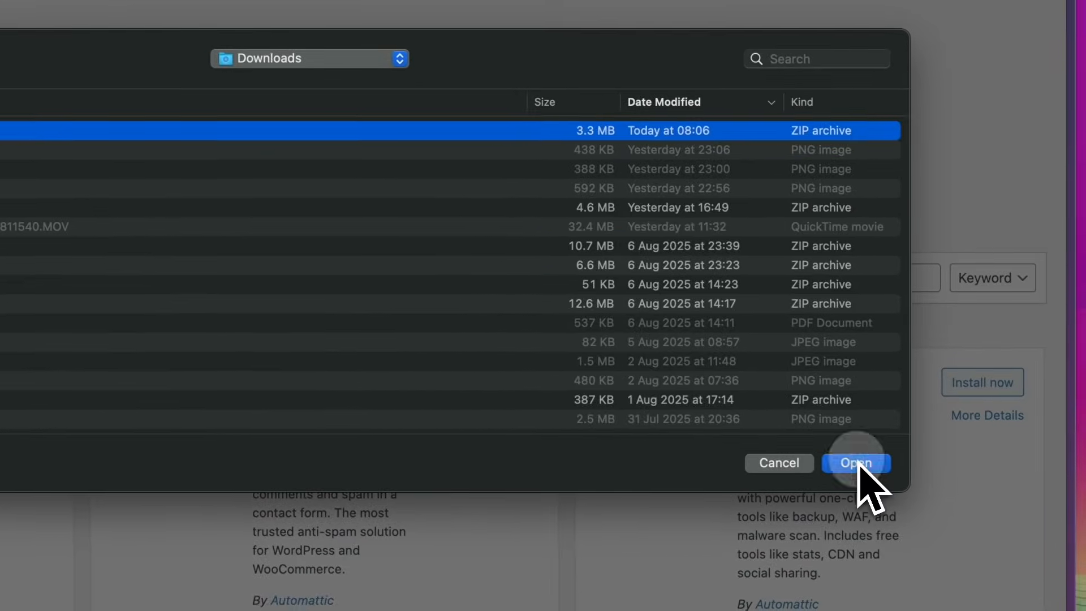
click(860, 460)
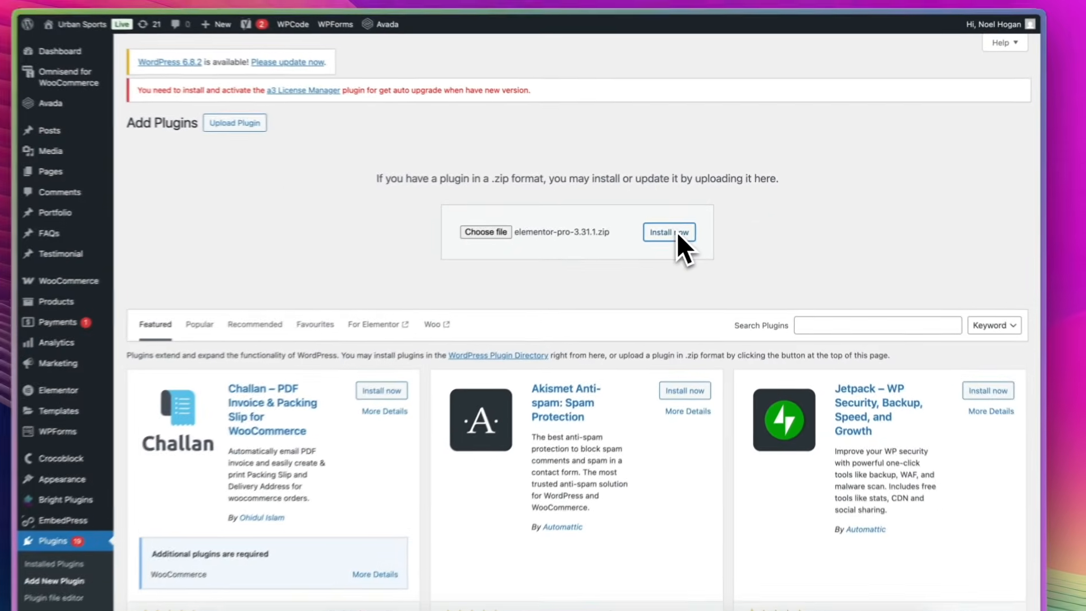
click(628, 270)
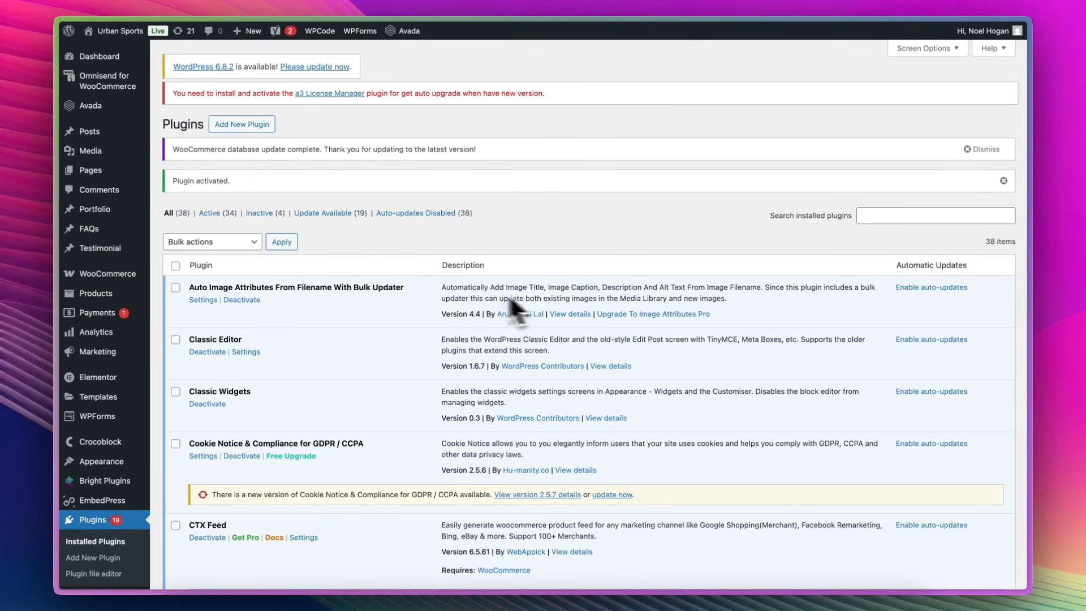
- Check Elementor Pro's version among the installed plugins, then connect and activate its license in the Elementor license settings
scroll(486, 294, down, 6)
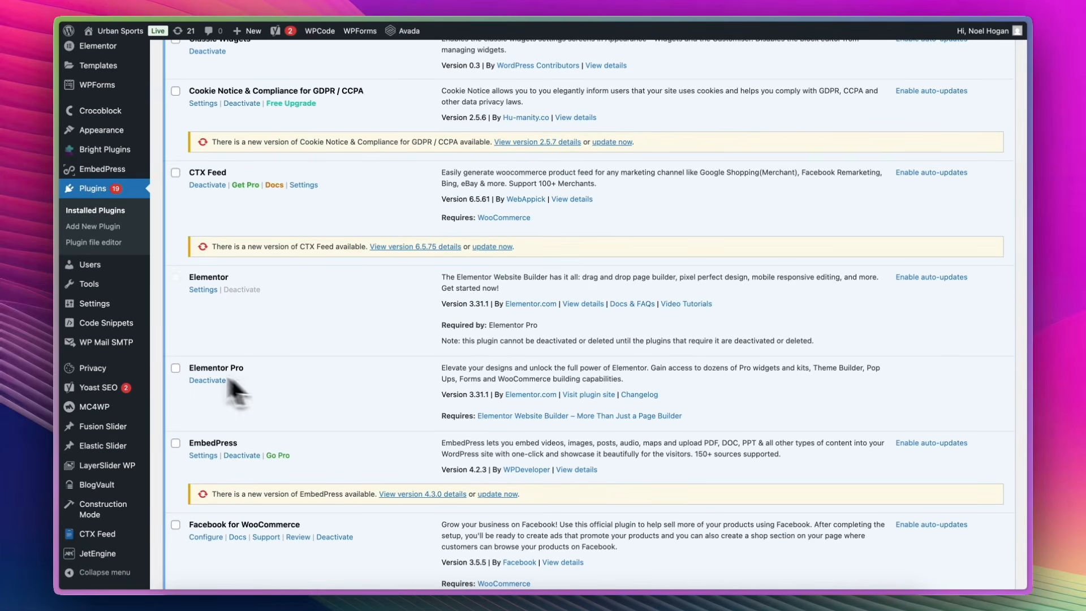
scroll(123, 351, down, 6)
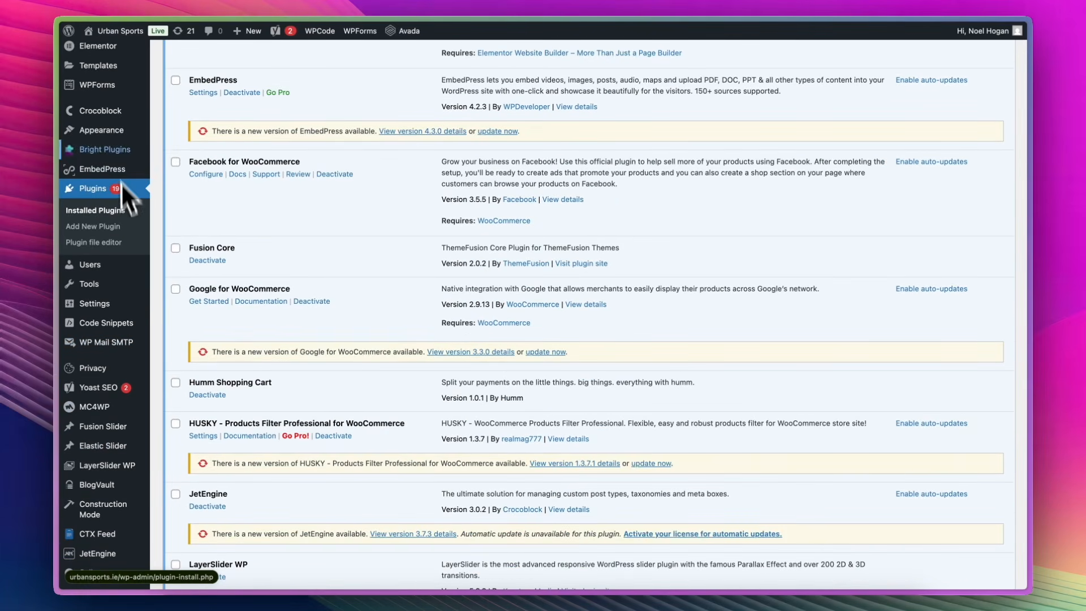
scroll(124, 249, up, 2)
mouse_move(118, 143)
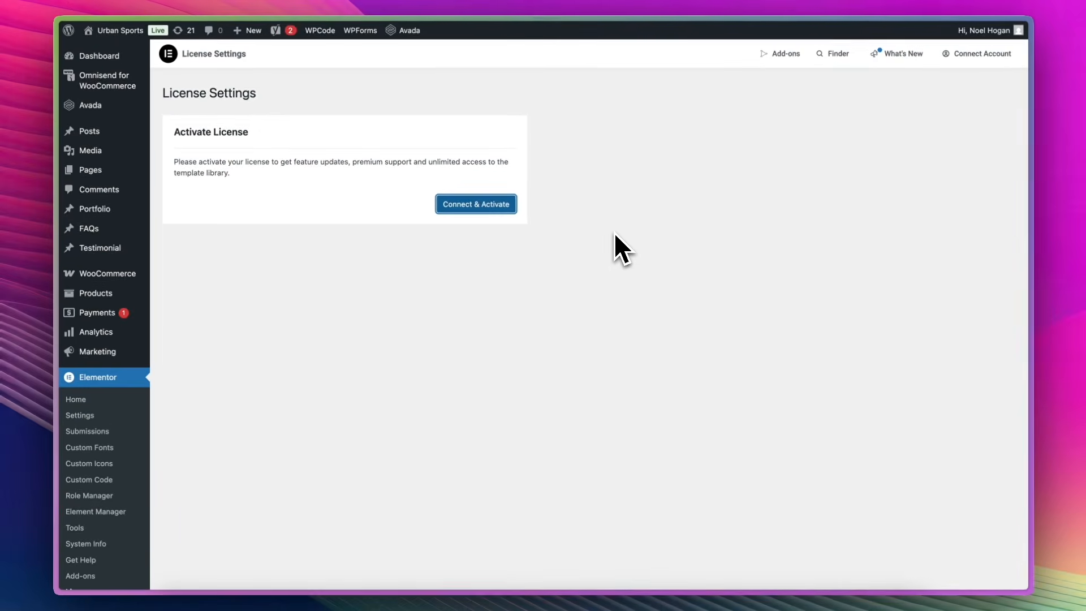
click(560, 433)
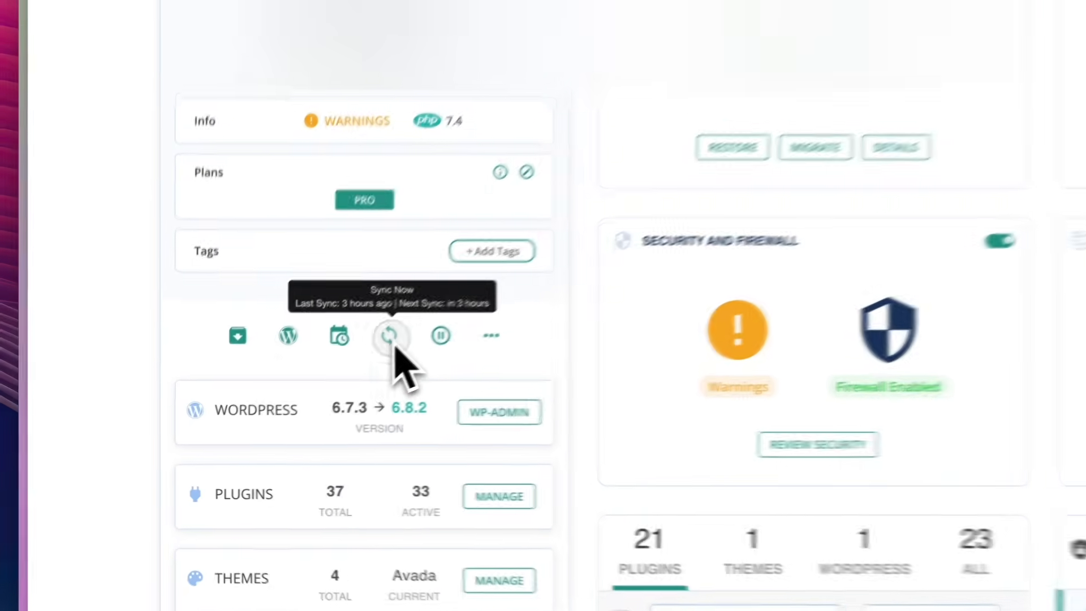
- Switch to BlogVault and start a new sync of the site with a backup note
click(278, 395)
click(571, 186)
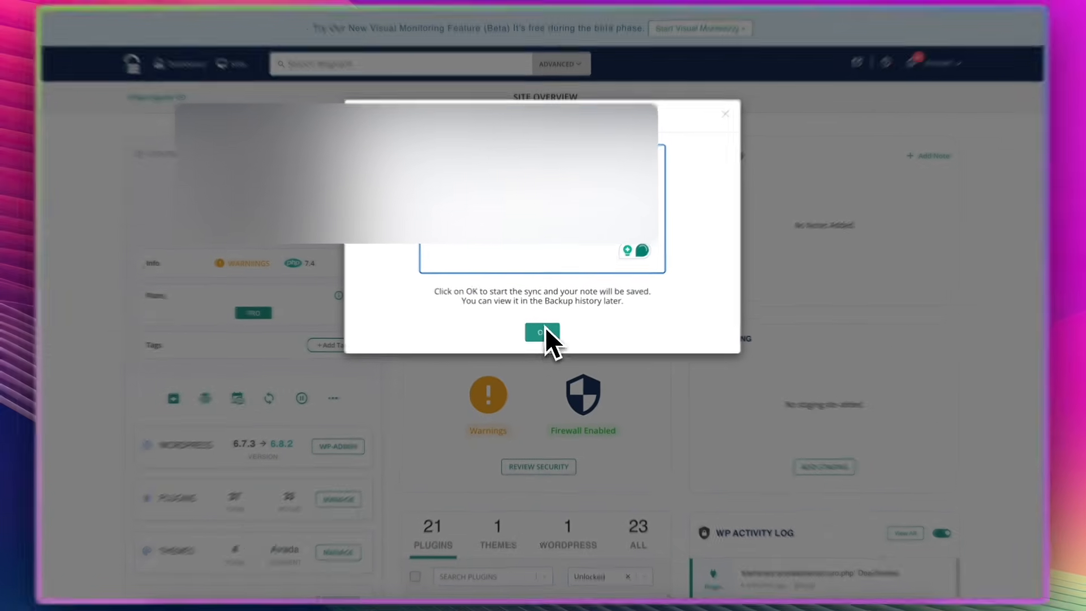
click(553, 500)
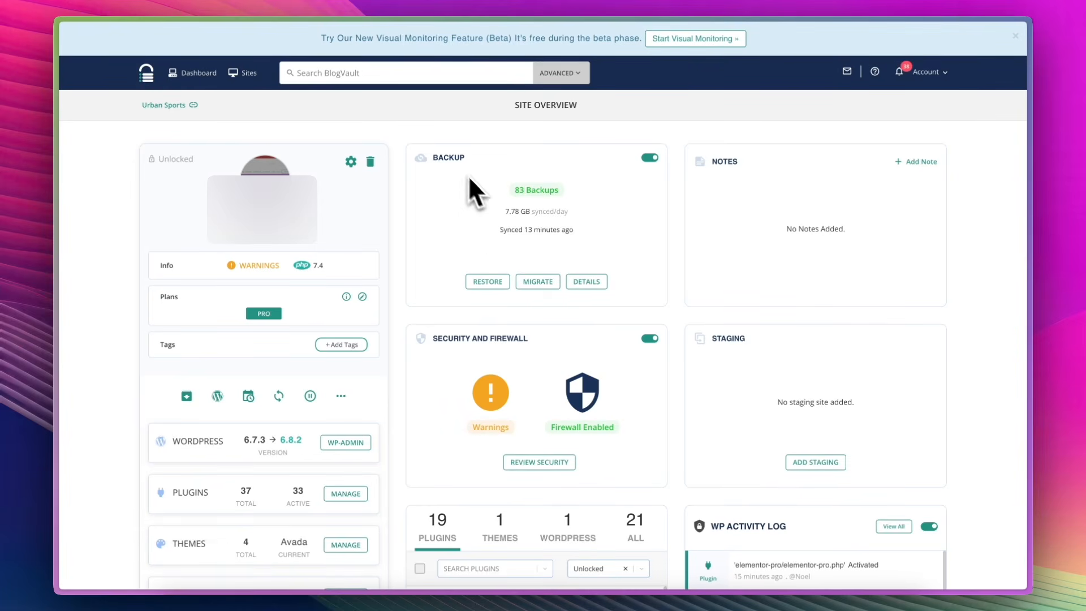
- Open the plugin management list for the Urban Sports site and look through the available plugin updates
scroll(466, 202, down, 1)
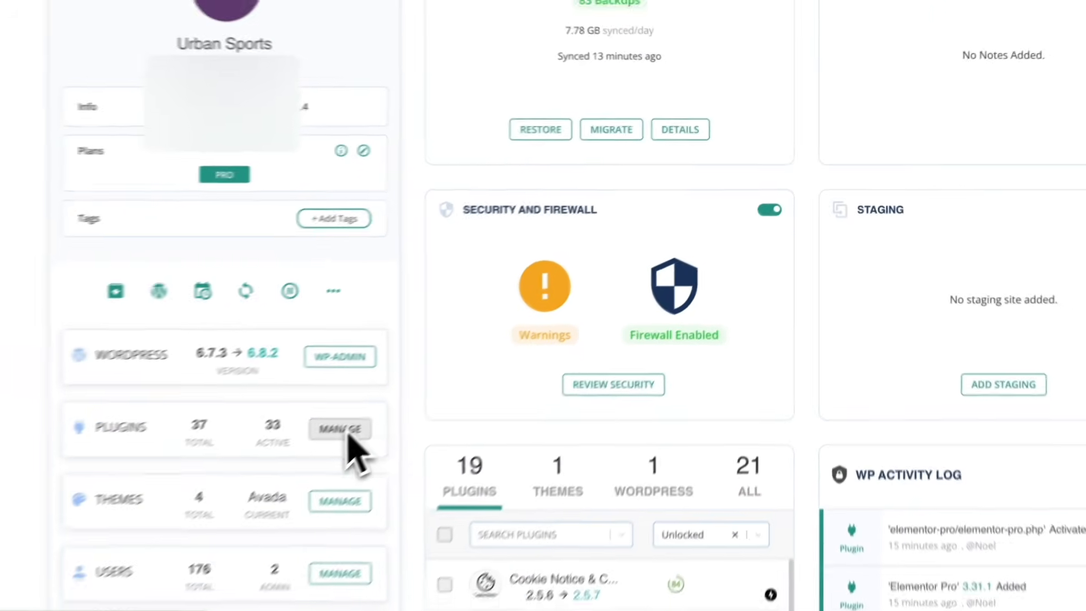
click(345, 440)
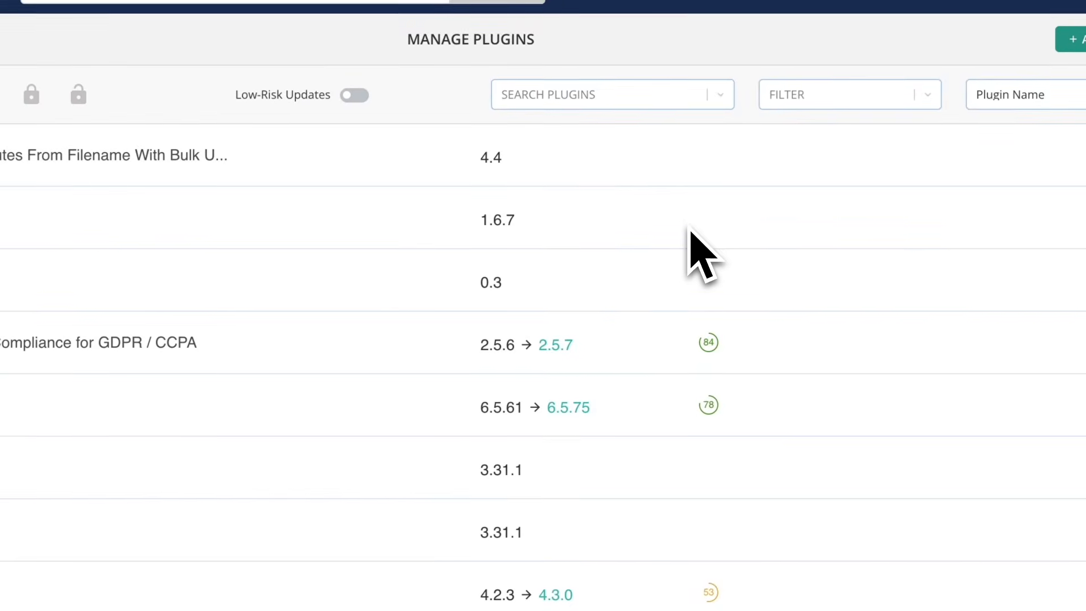
scroll(288, 356, down, 5)
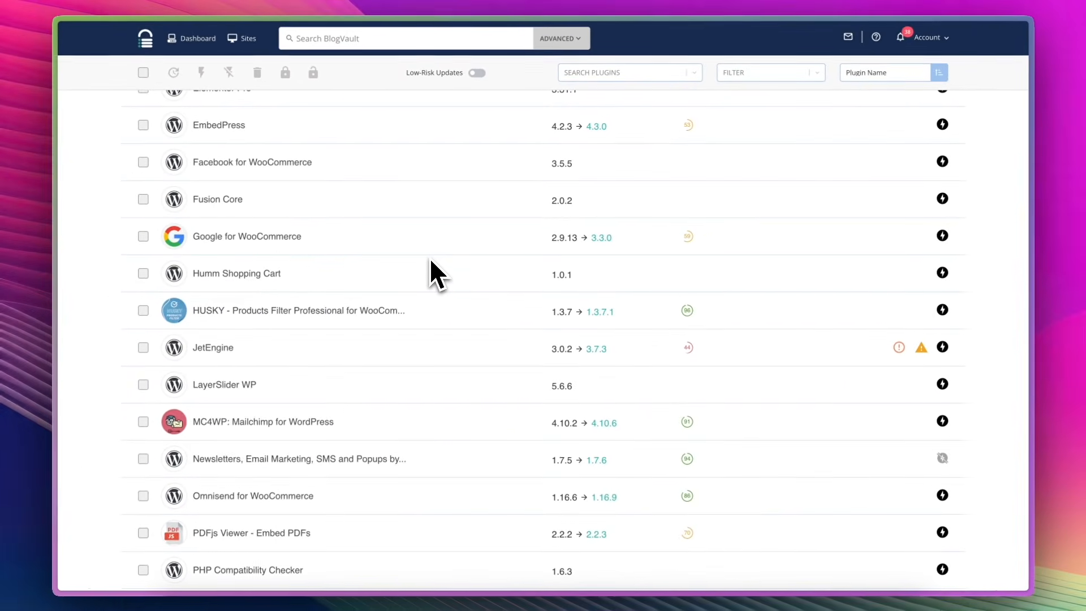
scroll(273, 356, up, 5)
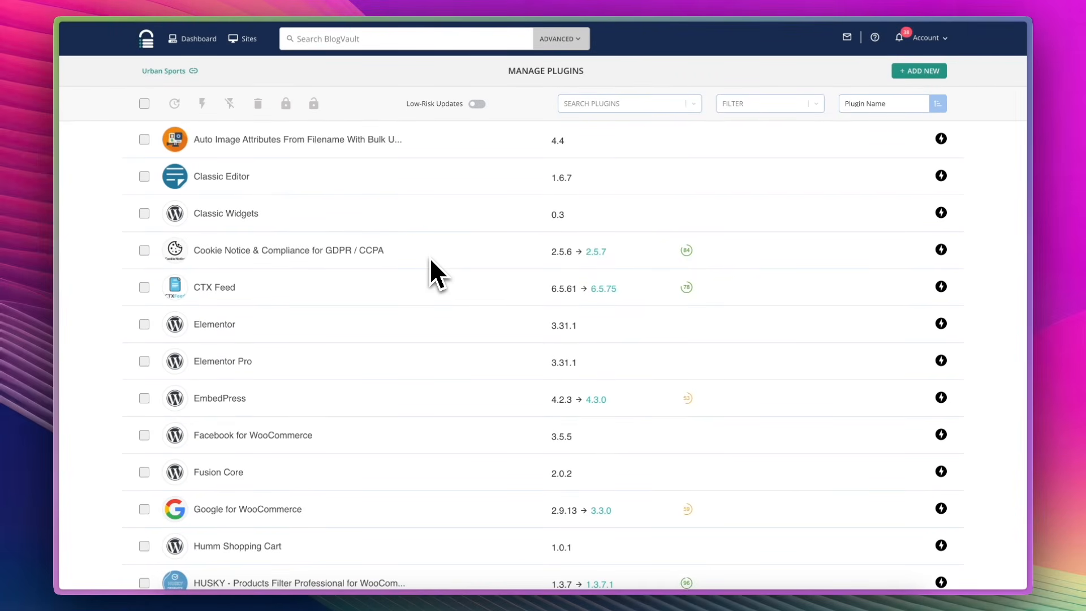
- Select all plugins in the list and run their update in a sandbox, including the high-risk ones
click(144, 103)
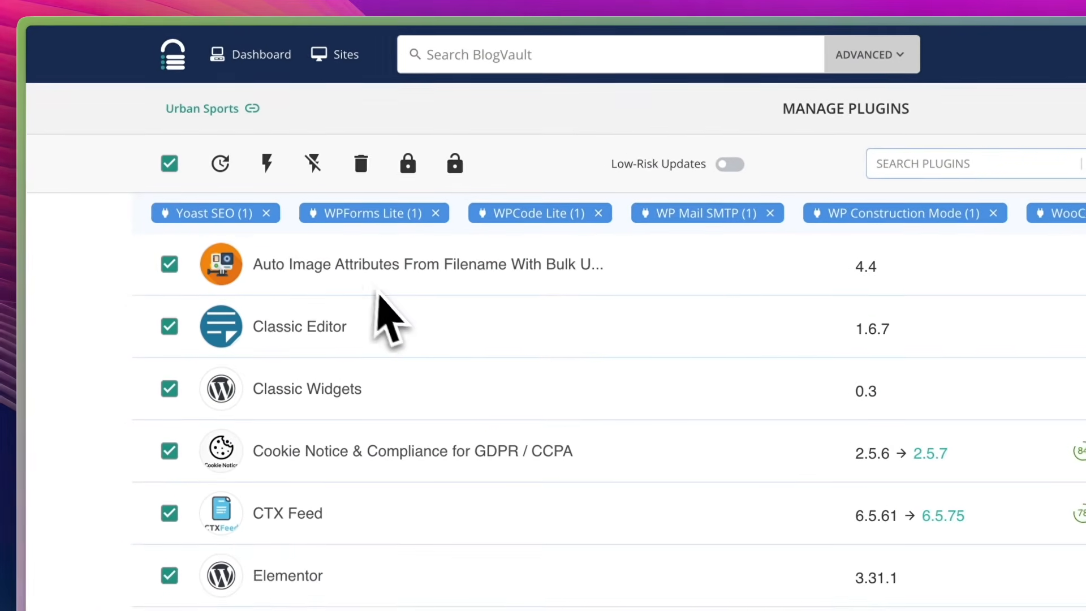
scroll(378, 297, down, 10)
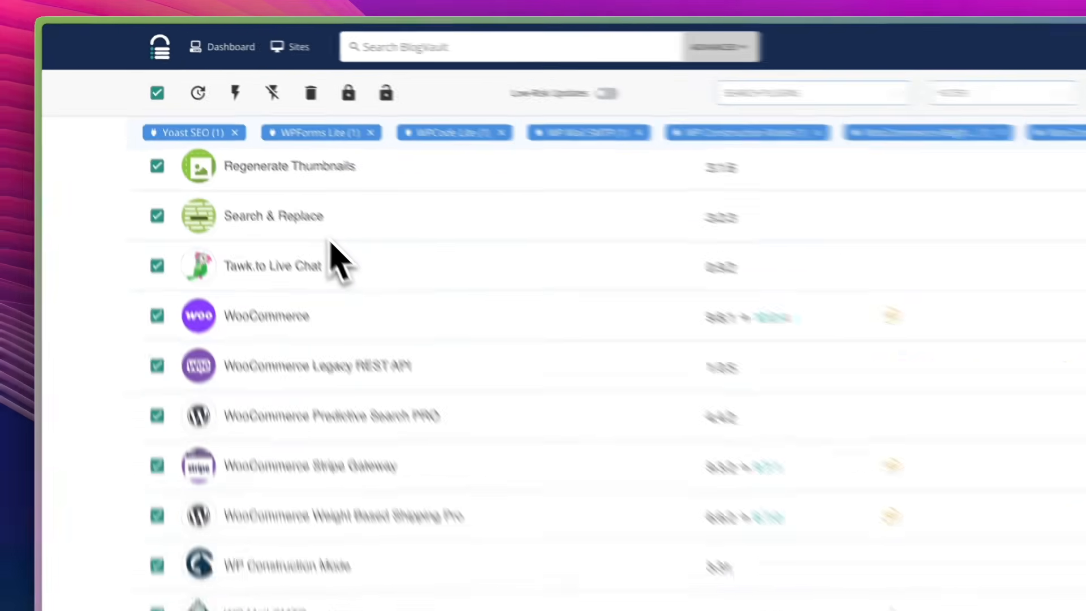
scroll(331, 212, up, 10)
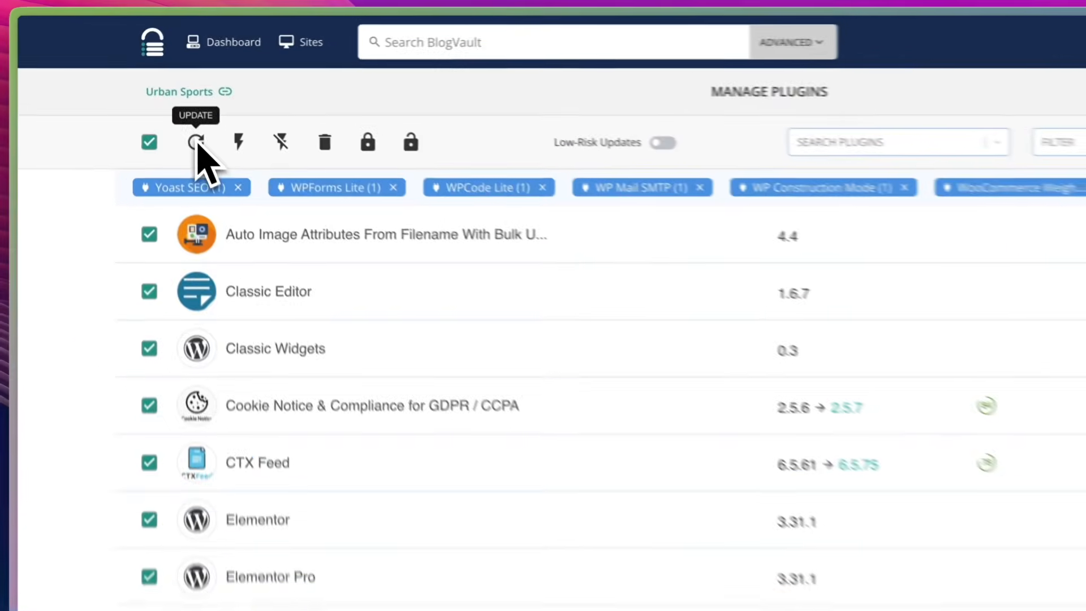
click(196, 142)
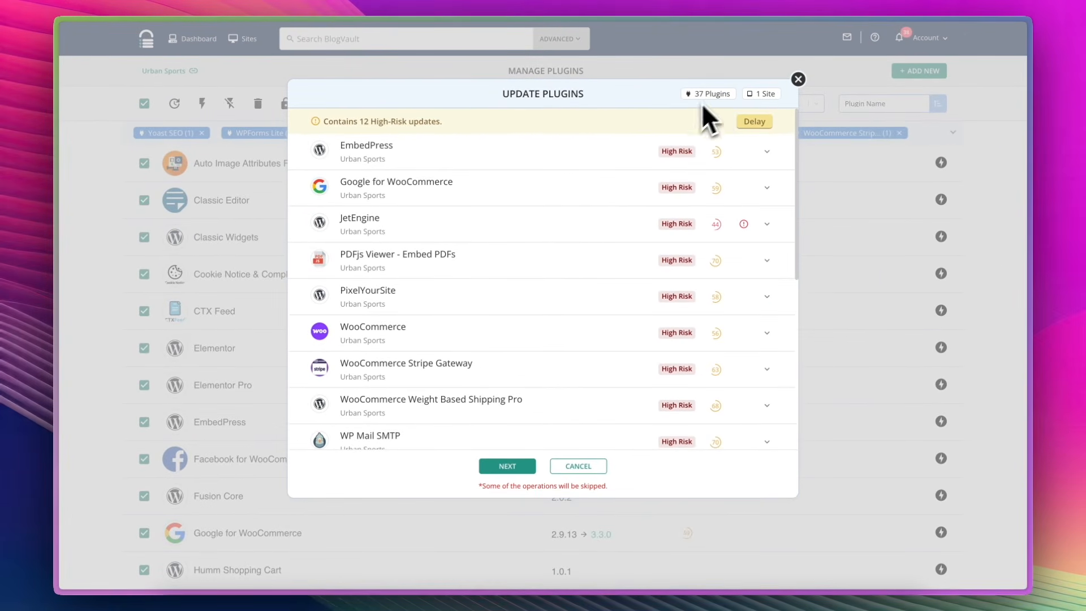
scroll(571, 223, down, 2)
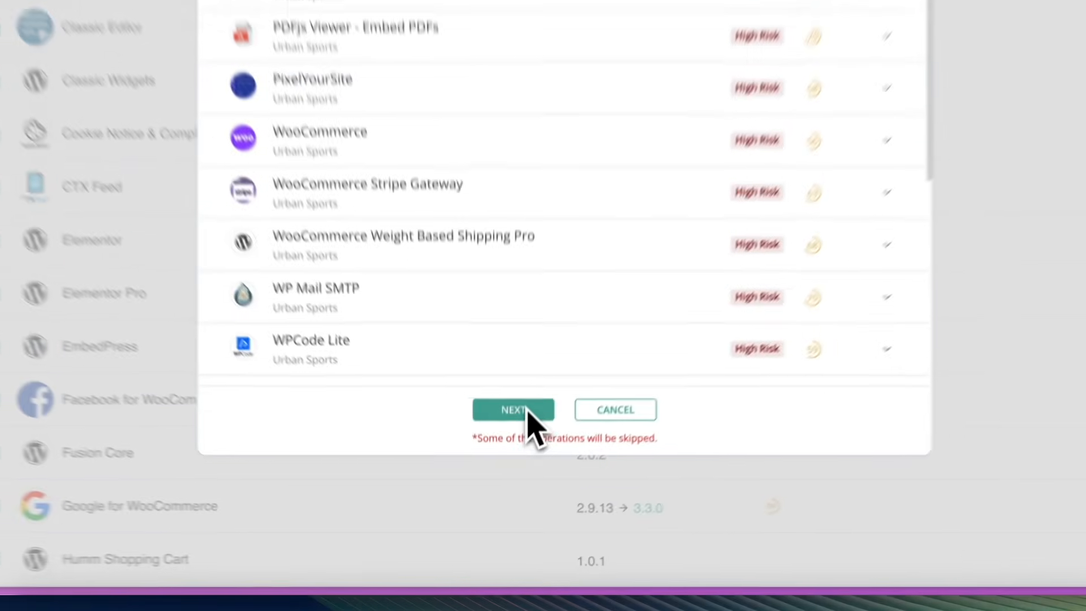
click(518, 467)
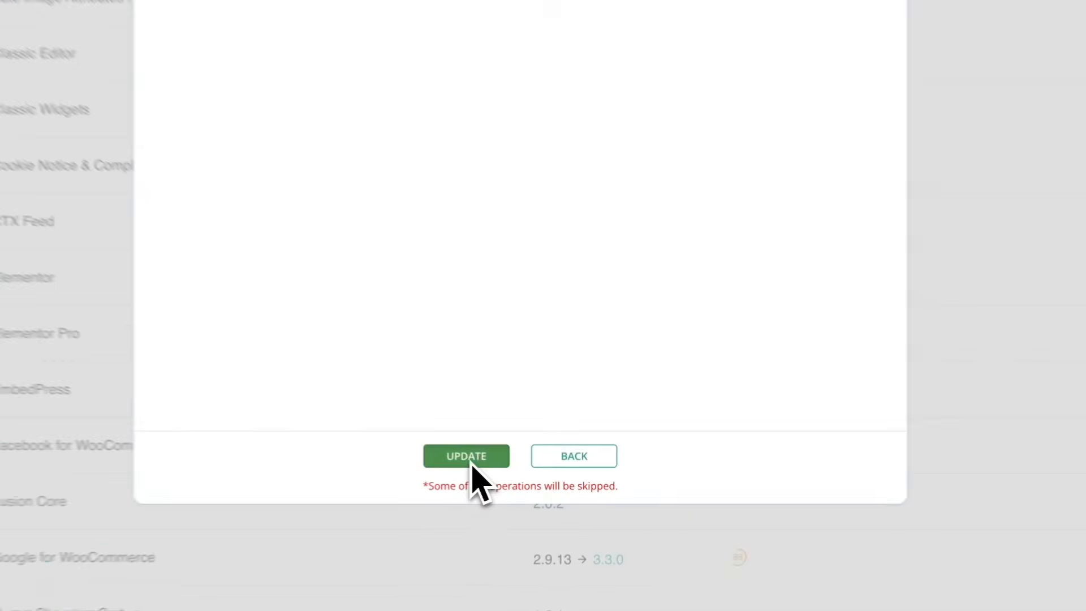
click(511, 469)
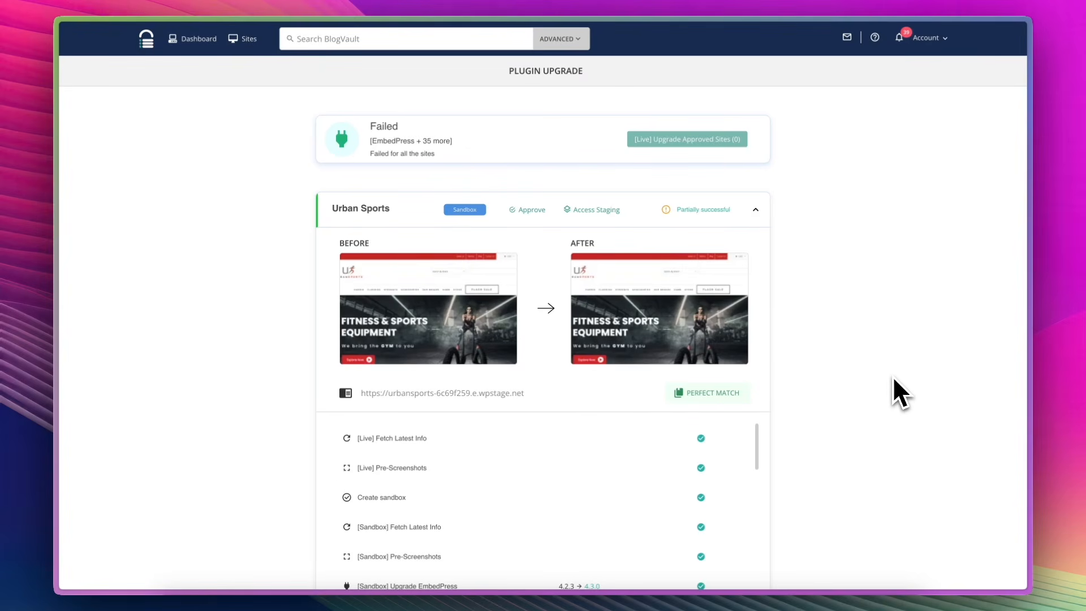
- Examine the sandbox upgrade log for Urban Sports, checking each plugin's upgrade status and the database updates
scroll(629, 459, down, 5)
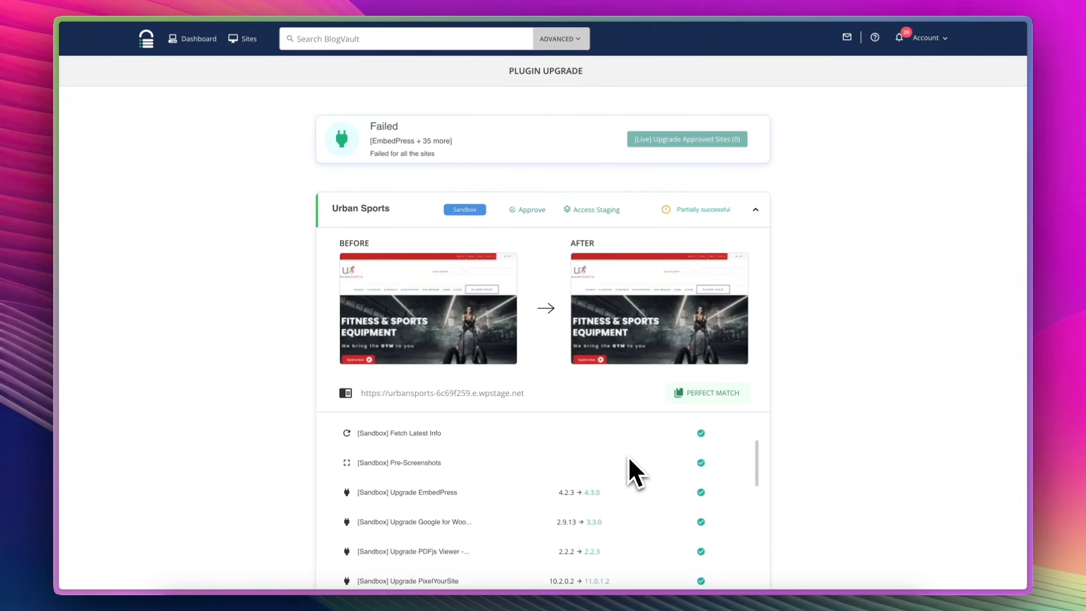
scroll(630, 459, down, 2)
scroll(629, 459, up, 2)
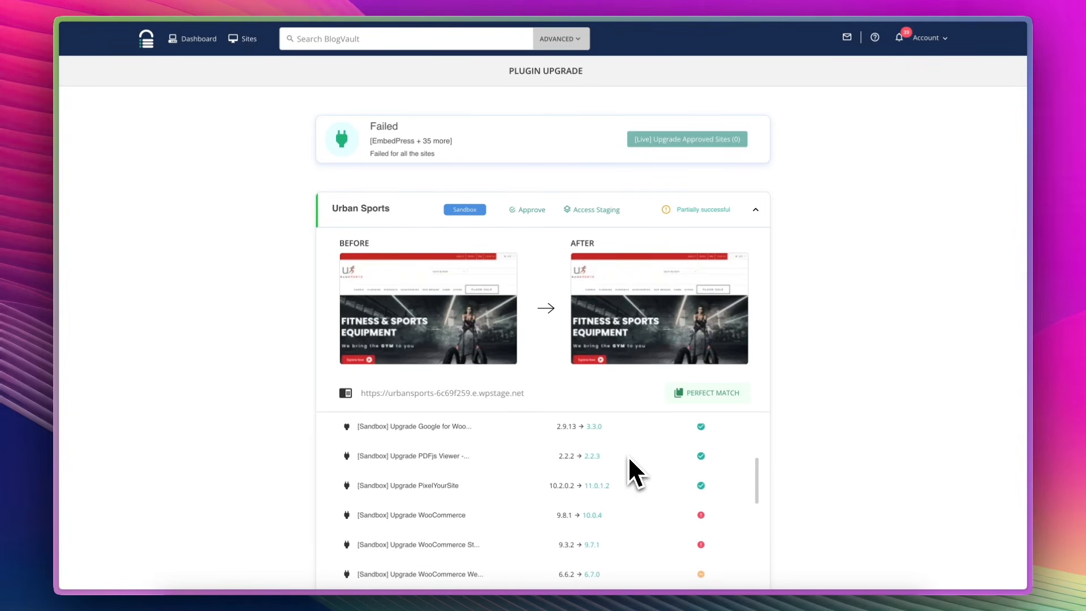
scroll(520, 476, down, 5)
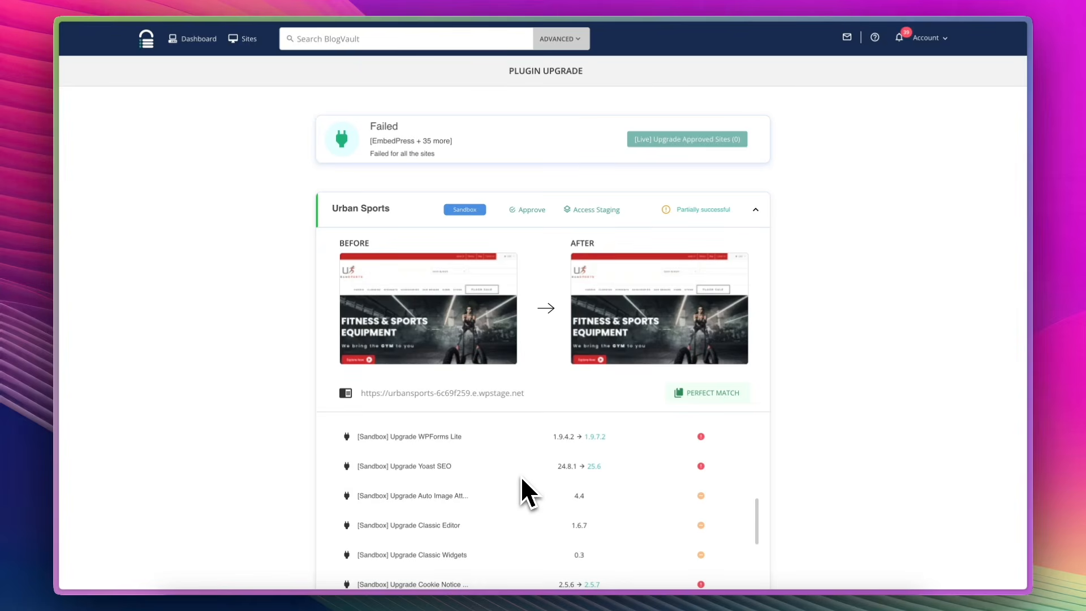
scroll(521, 480, down, 10)
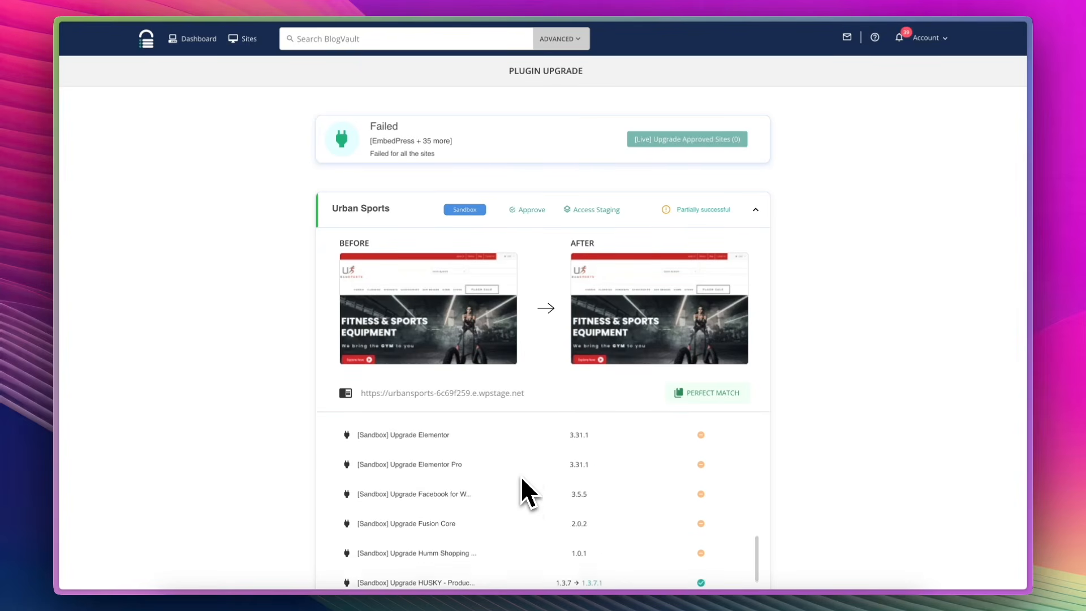
scroll(521, 479, down, 8)
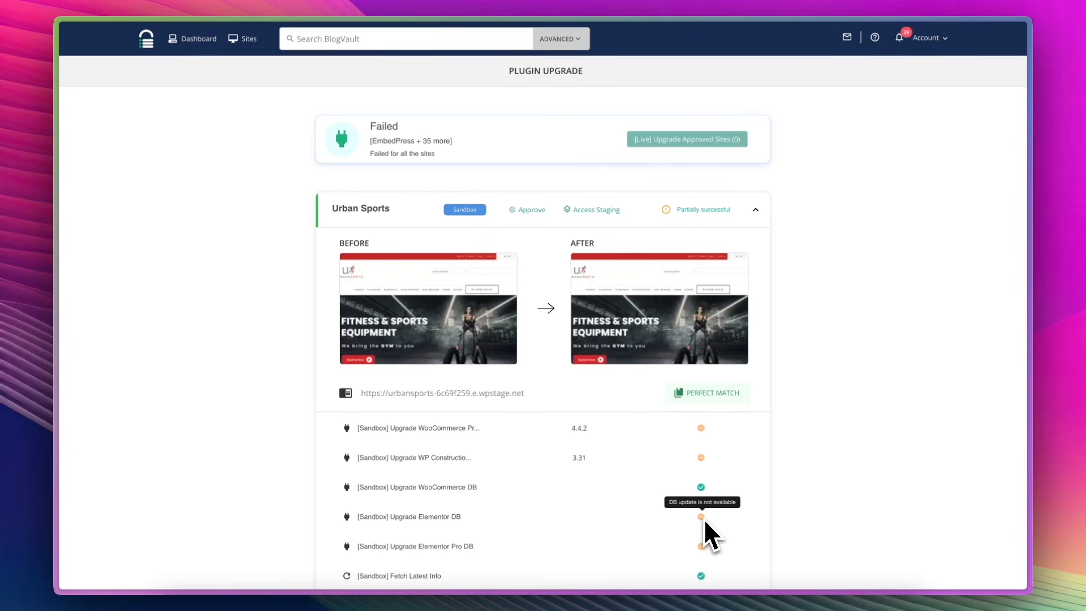
scroll(632, 464, up, 1)
scroll(636, 464, up, 15)
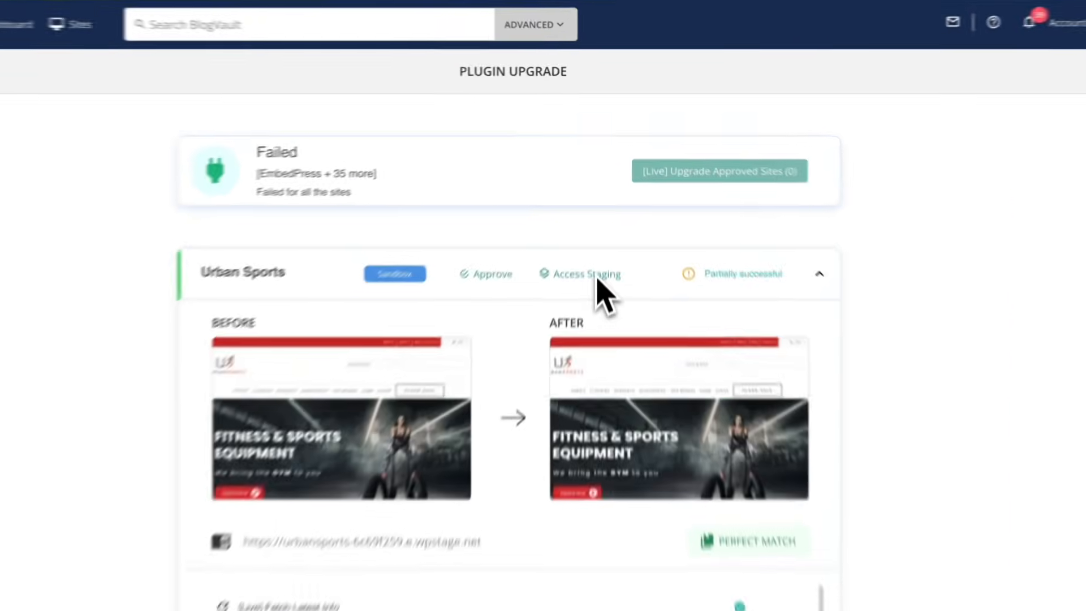
- Open the staging site from its access credentials and sign in with the username blogvault and the HTTP password
click(601, 210)
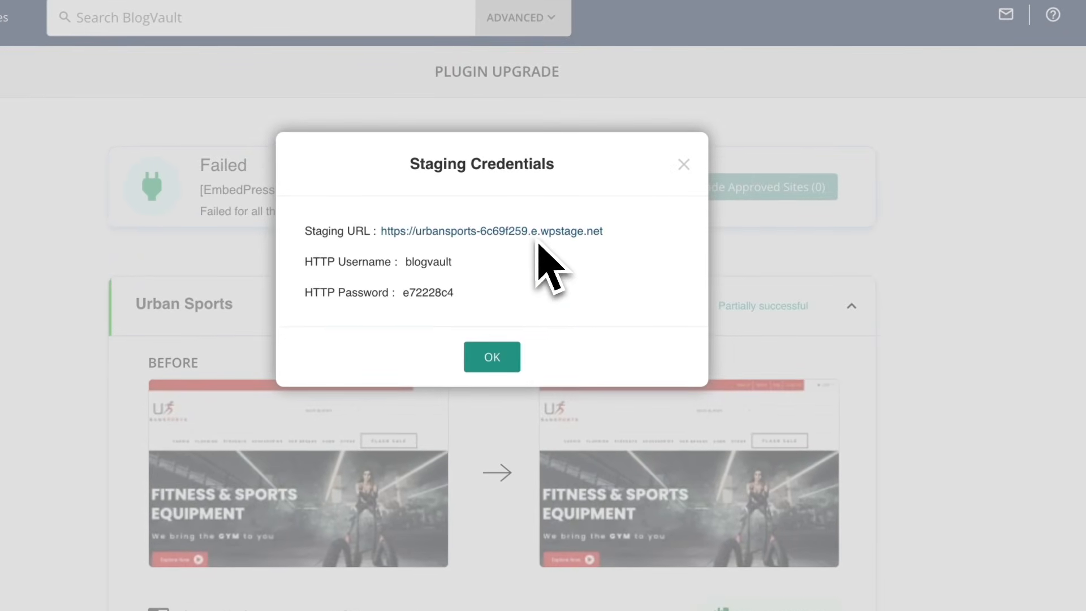
click(603, 232)
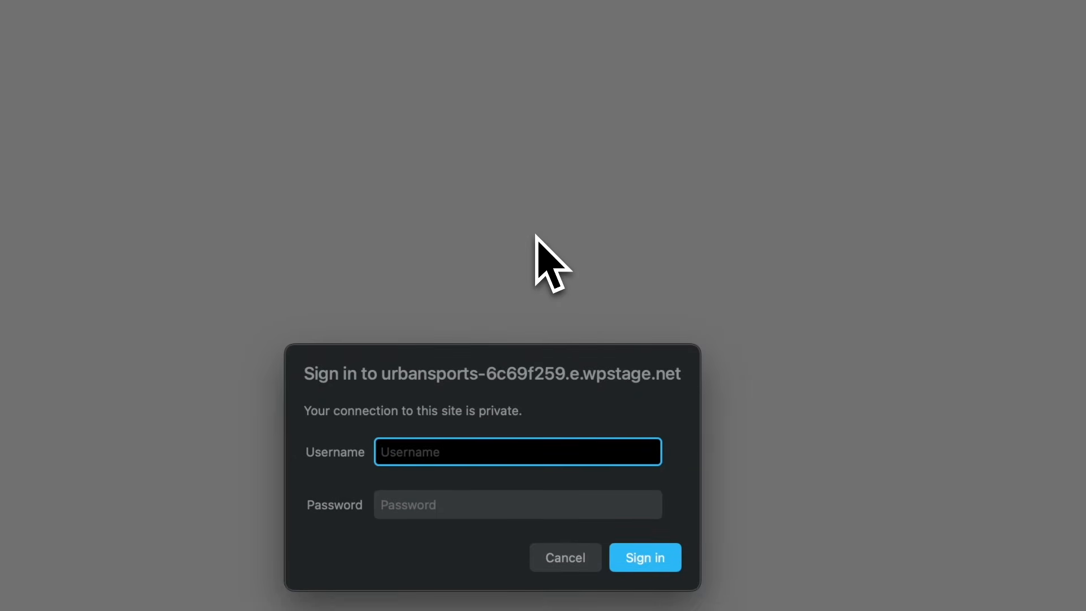
text(blogvault)
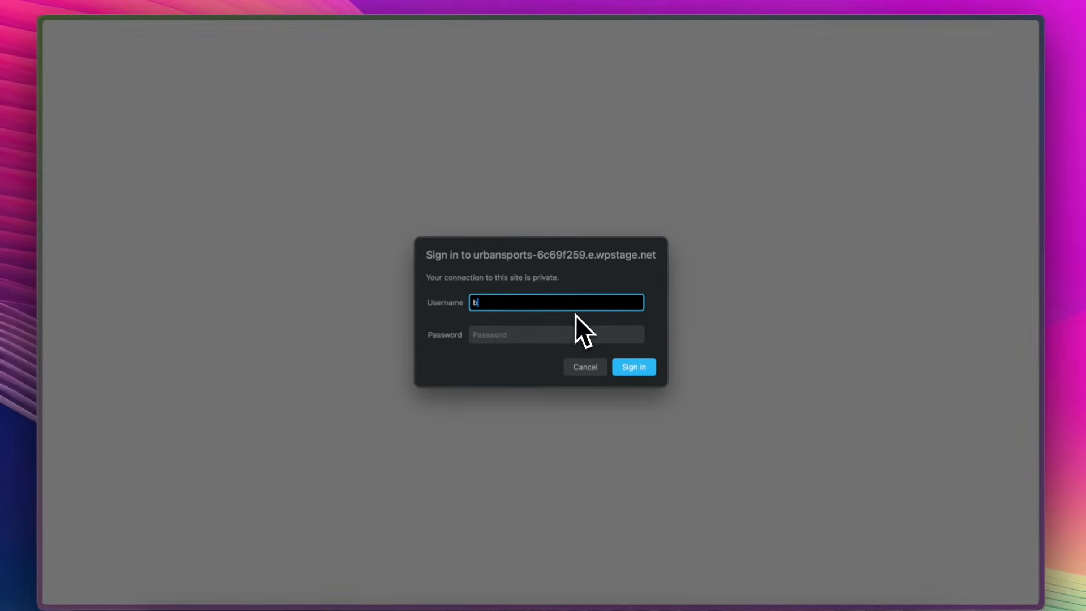
key(Tab)
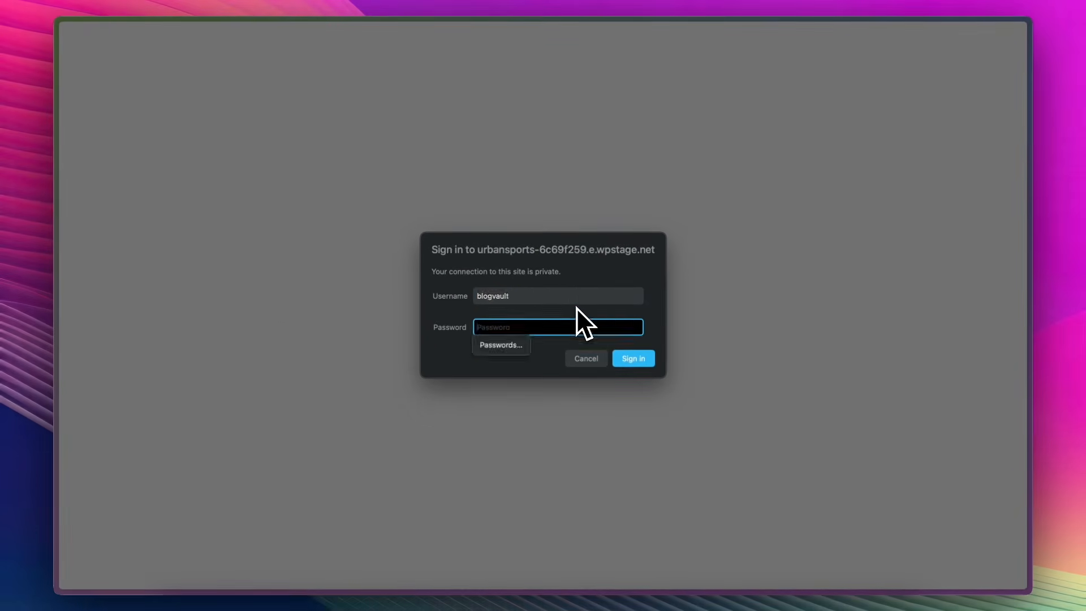
key(super+v)
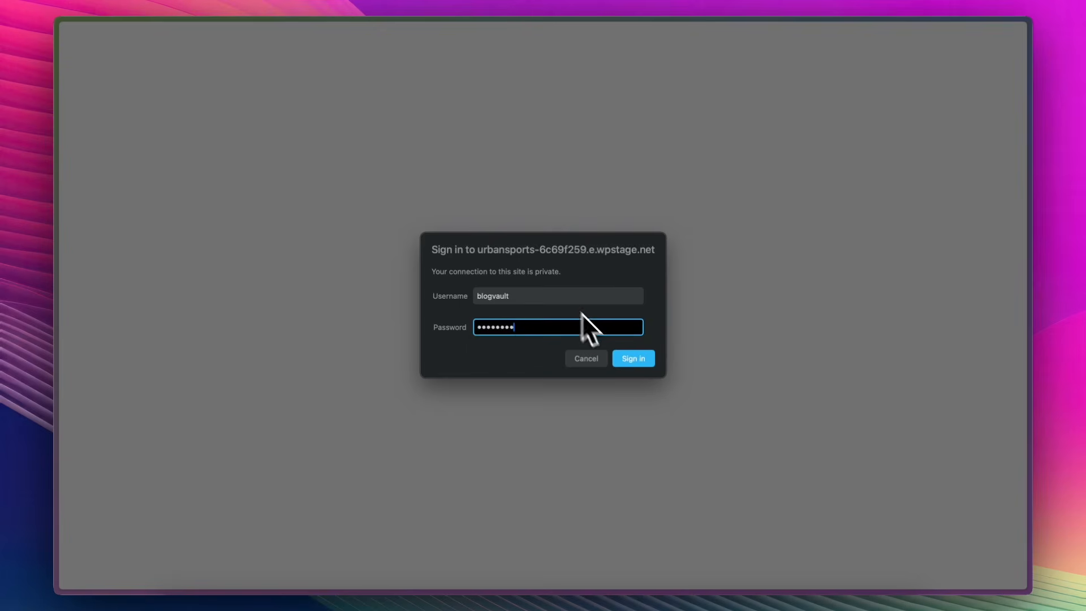
click(643, 359)
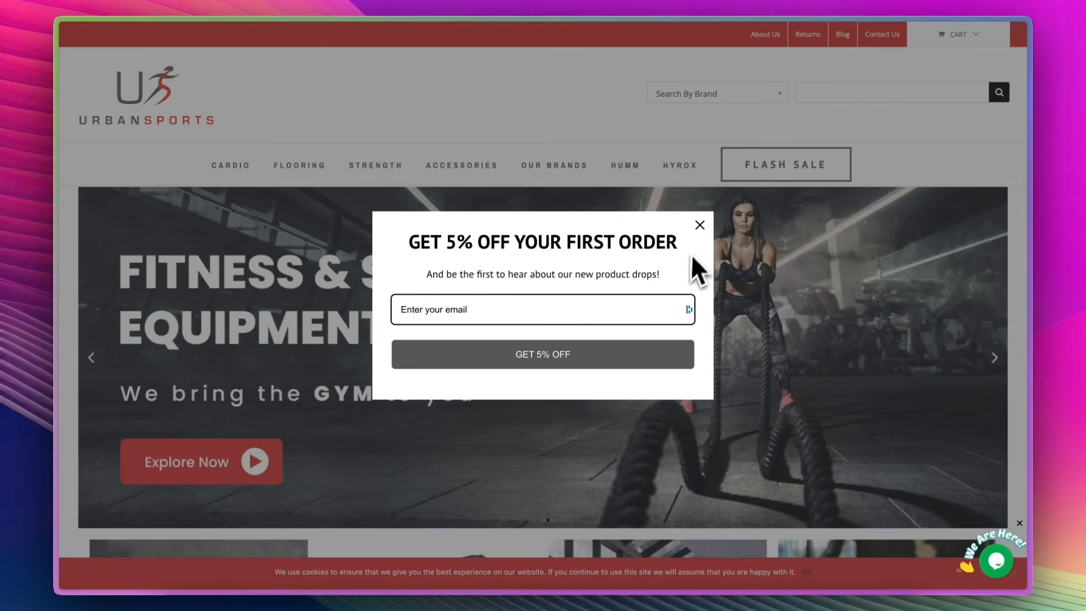
- Dismiss the discount popup on the staging homepage and check the page's layout down to the footer
click(700, 224)
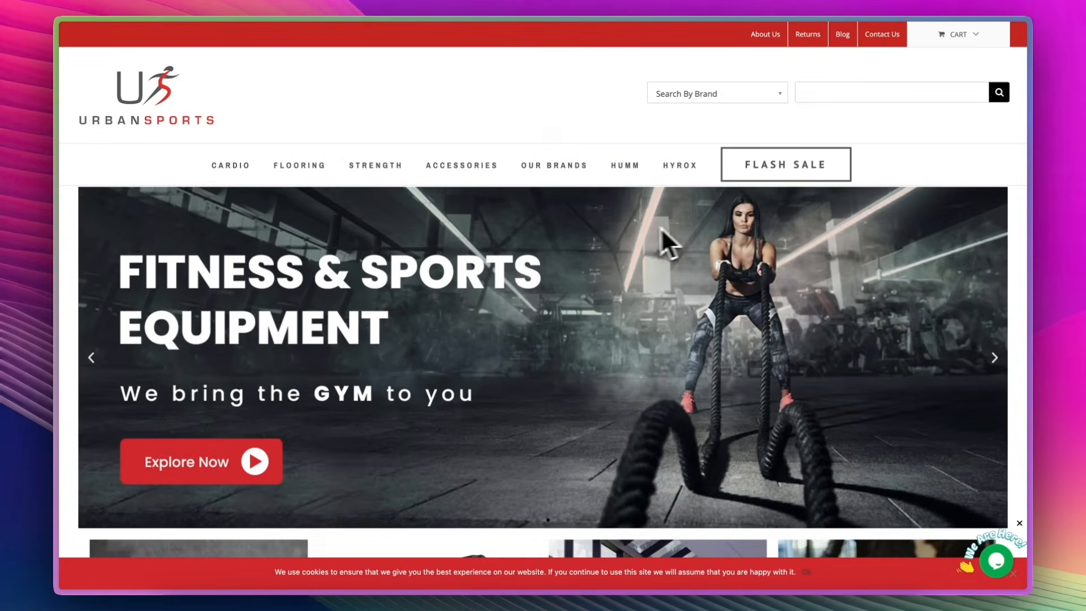
scroll(650, 228, down, 5)
scroll(639, 227, down, 15)
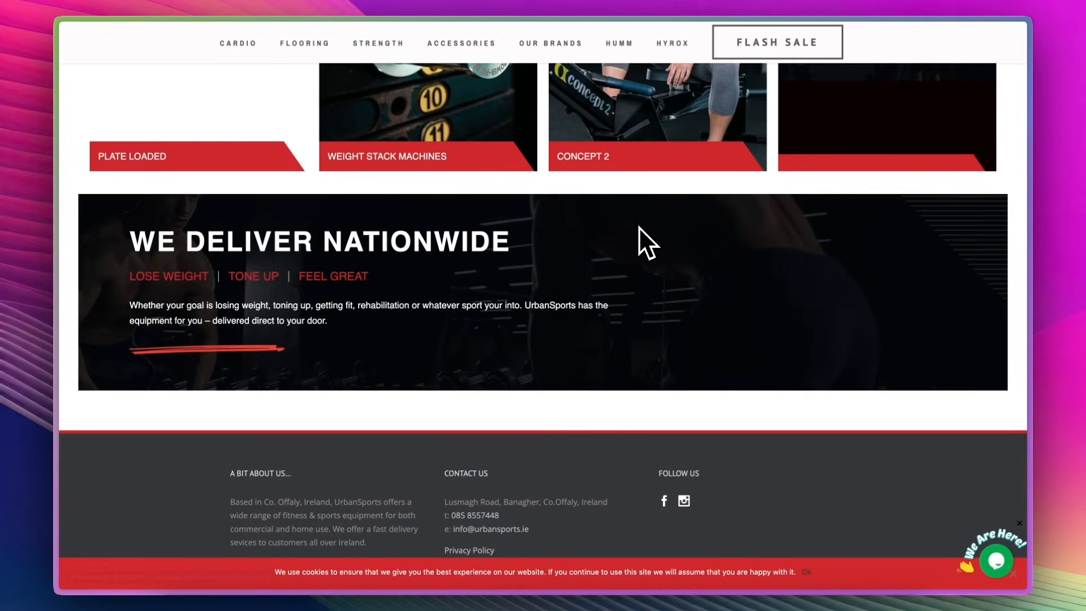
scroll(639, 226, up, 18)
scroll(639, 226, up, 5)
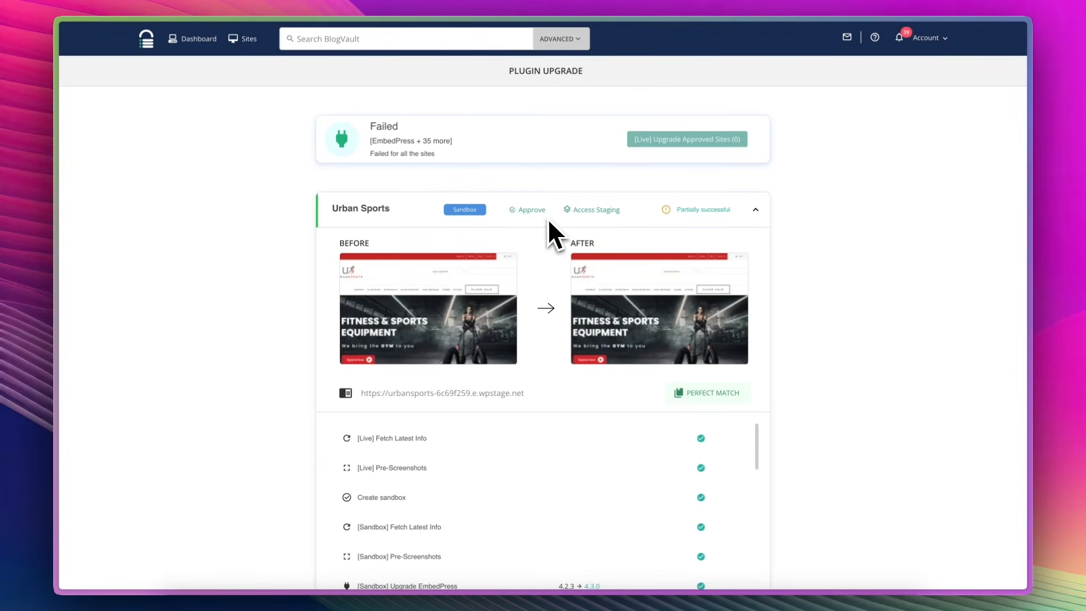
- Approve the Urban Sports sandbox result and run the plugin upgrade on the live site as a Safe Upgrade
click(533, 211)
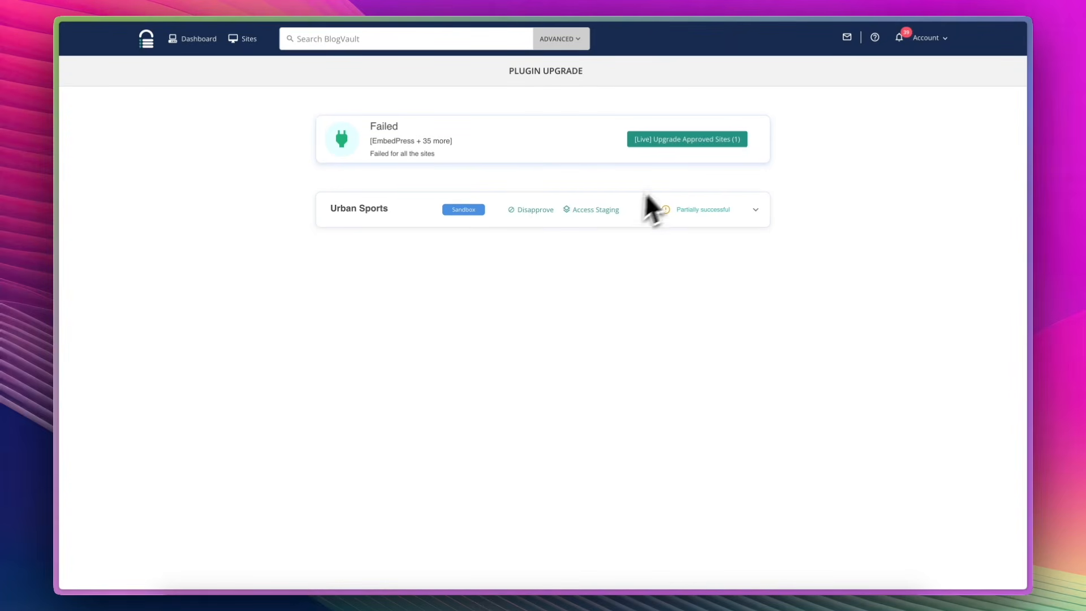
click(694, 137)
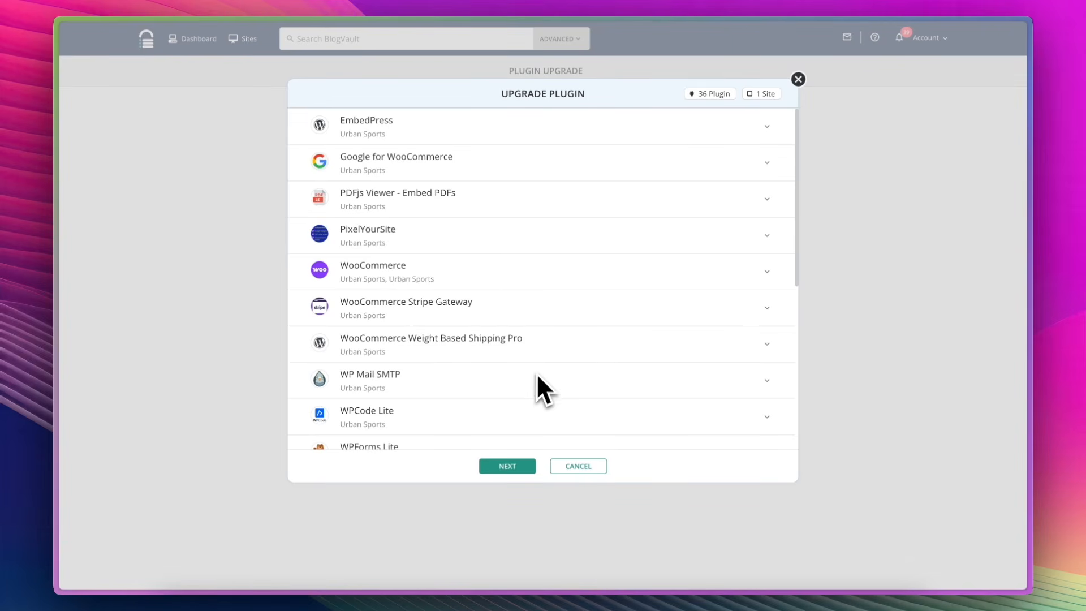
click(506, 467)
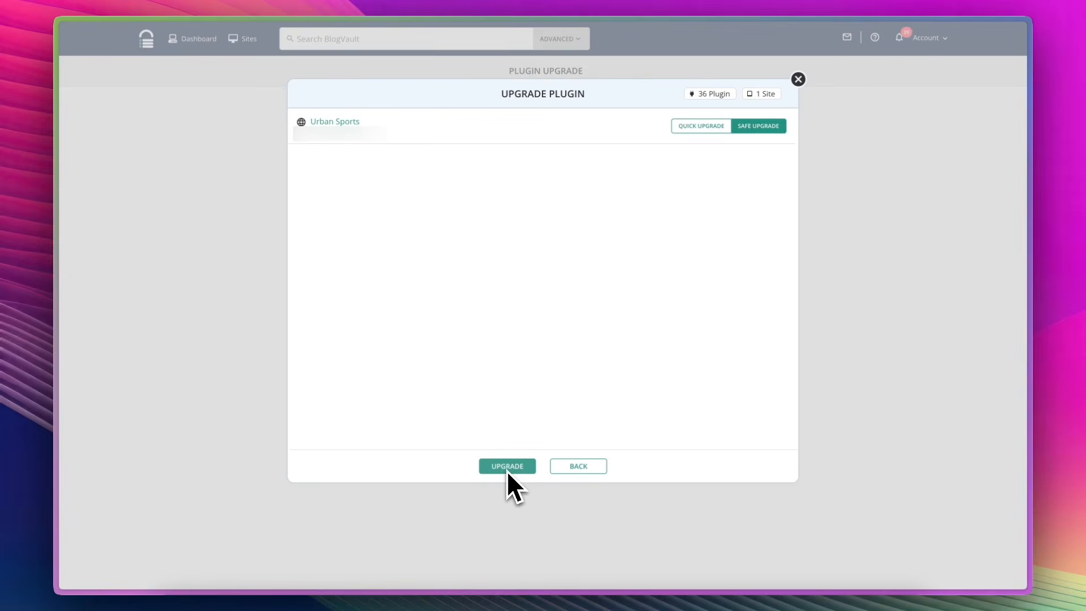
click(506, 467)
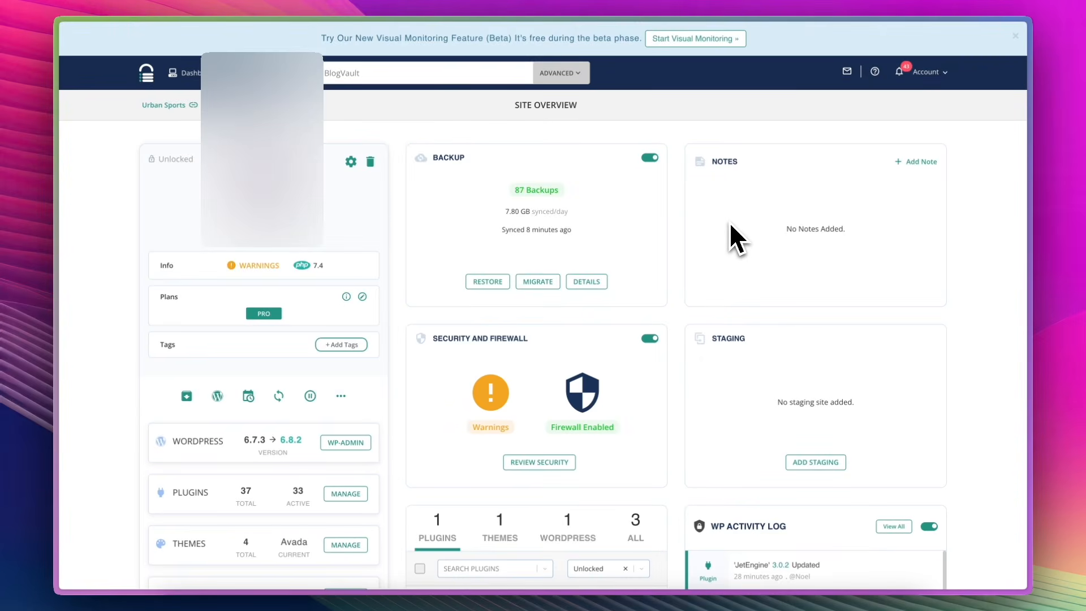
- Check the site overview for remaining plugin, theme and WordPress core updates, and the latest backup sync
scroll(730, 225, down, 3)
scroll(729, 225, down, 2)
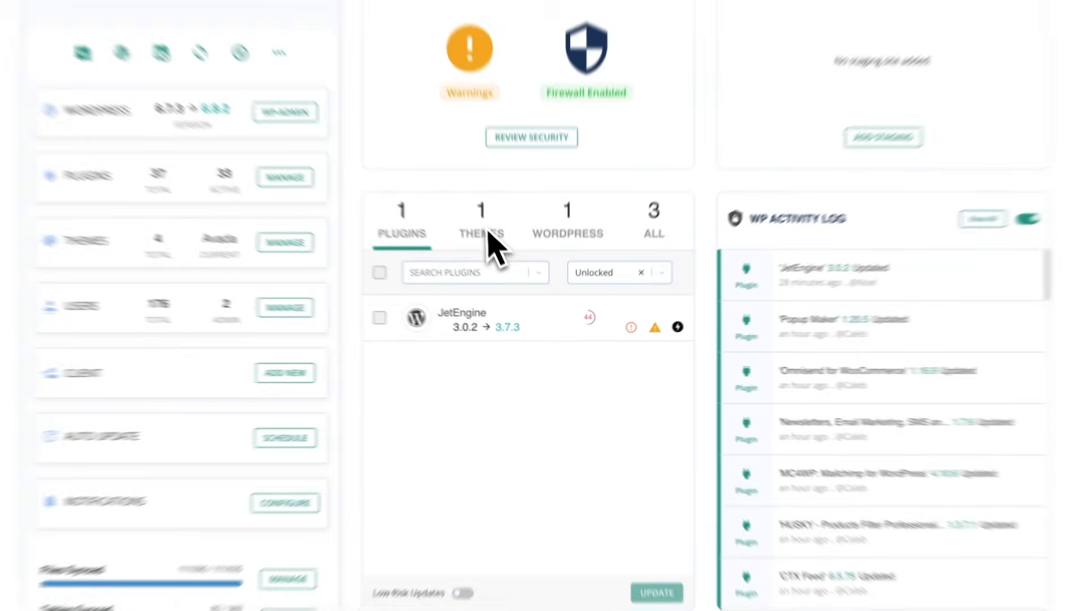
click(501, 260)
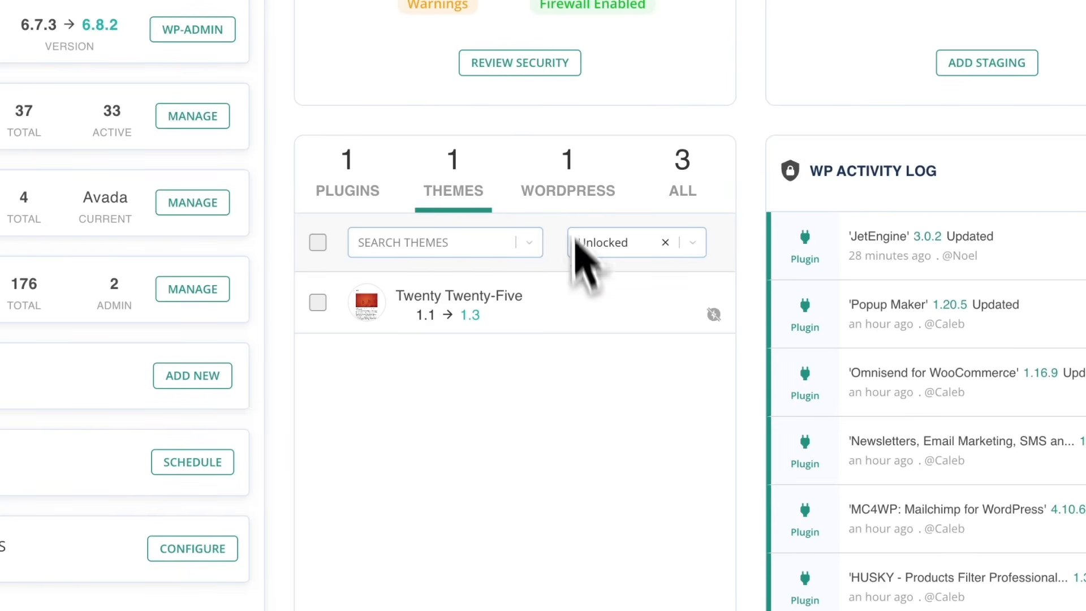
click(569, 196)
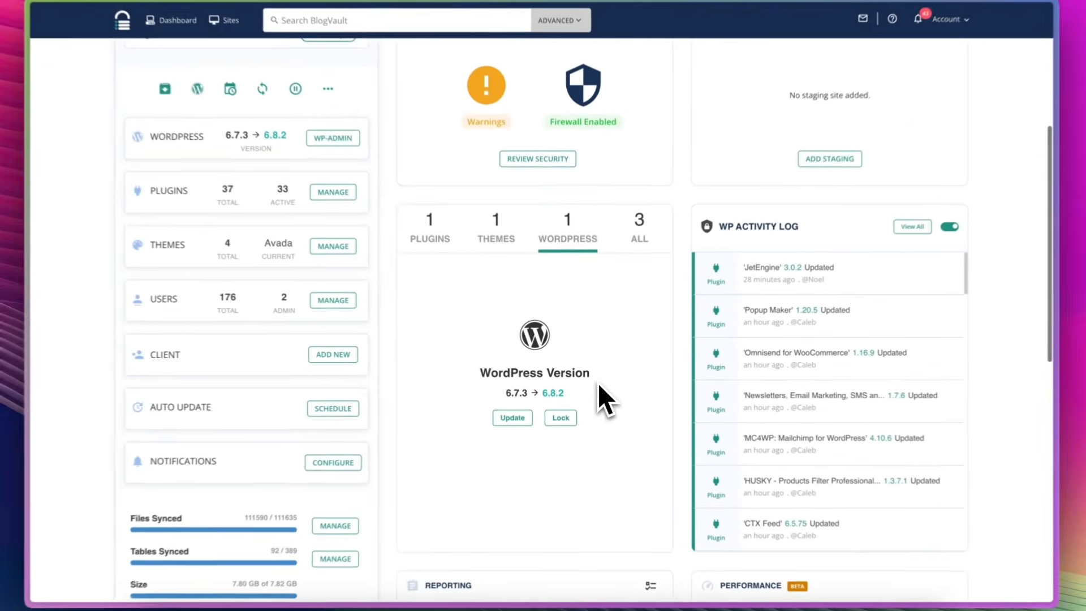
scroll(502, 364, up, 3)
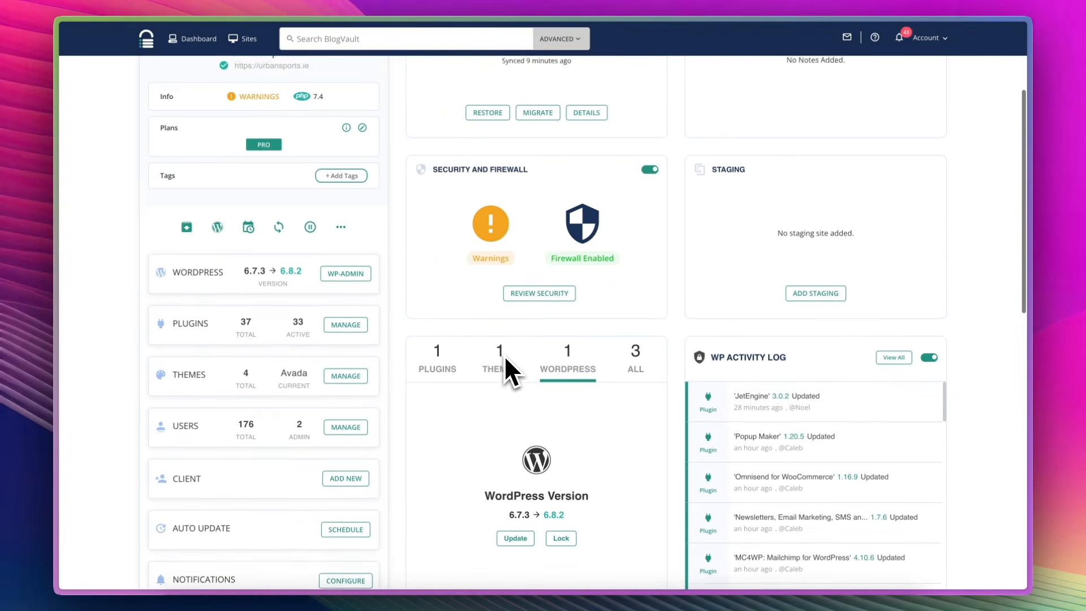
scroll(504, 355, up, 3)
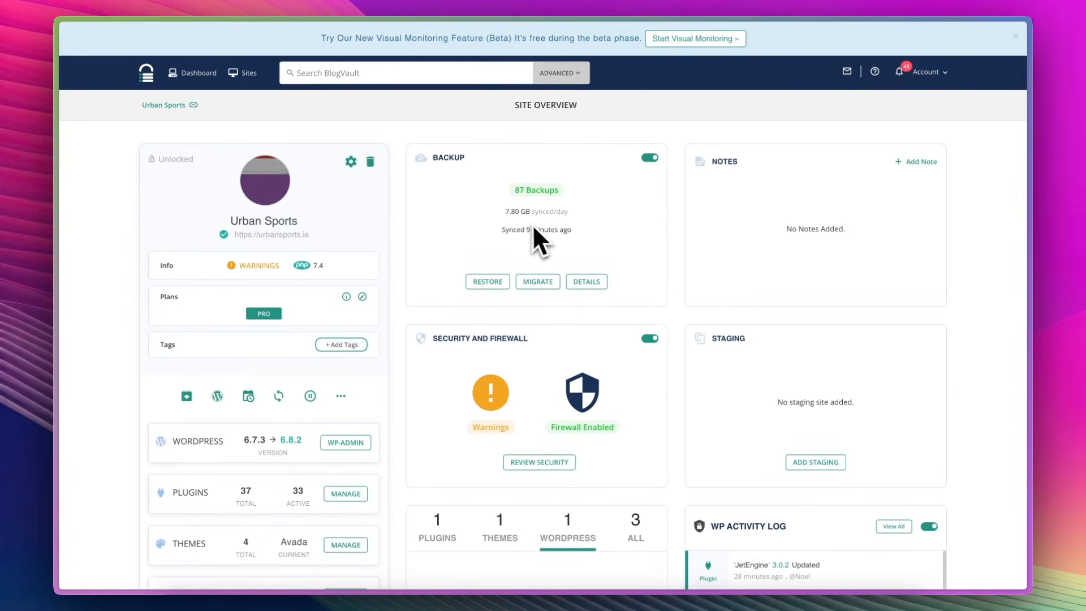
- Run the Urban Sports WordPress core update to 6.8.2 as a Quick Upgrade and check the status of each upgrade stage
scroll(622, 226, down, 5)
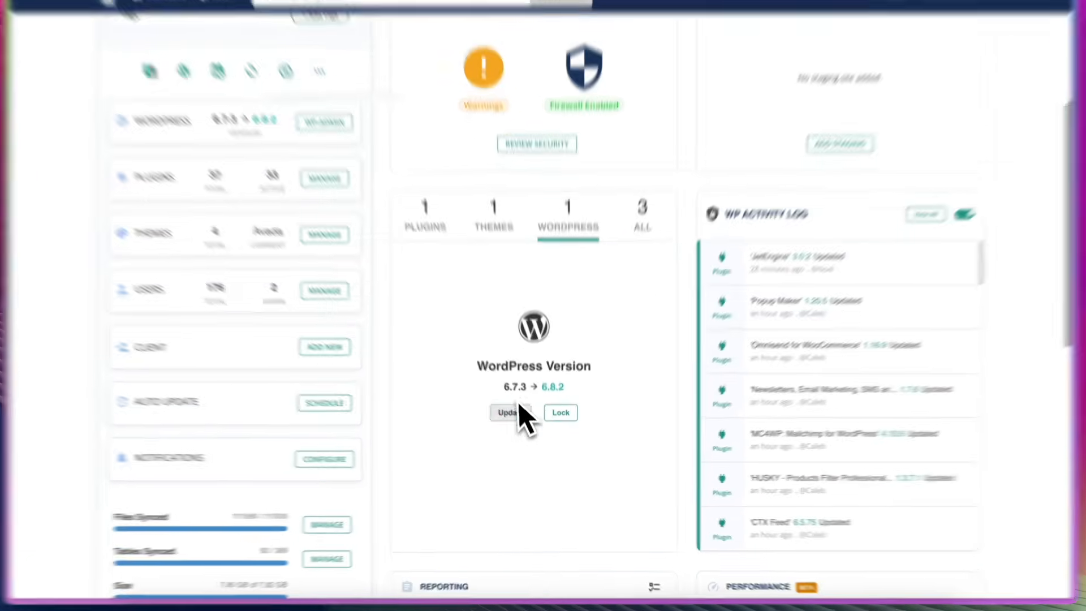
click(511, 412)
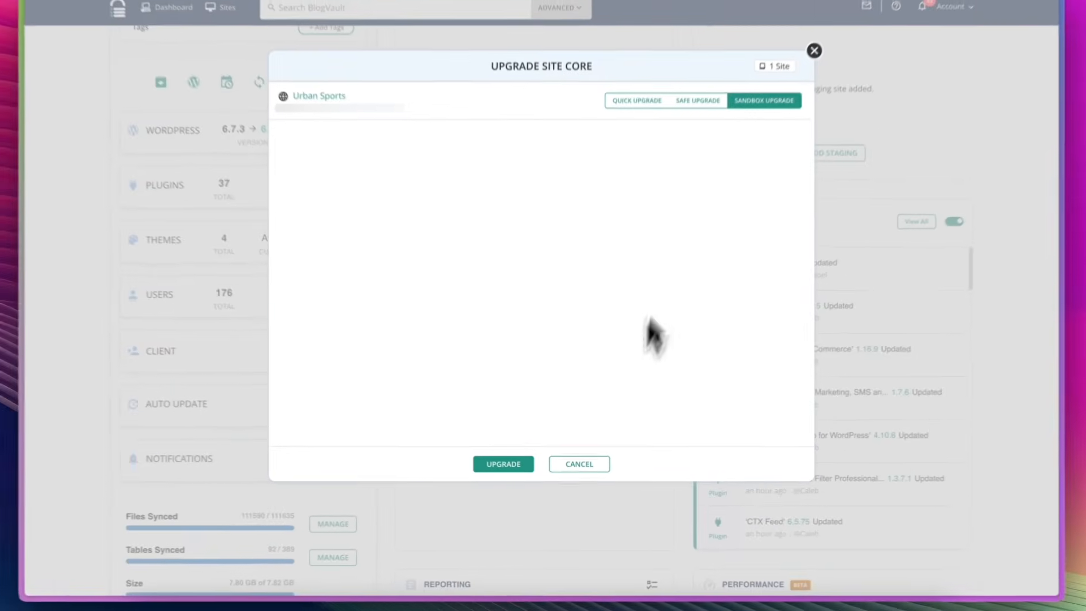
click(637, 100)
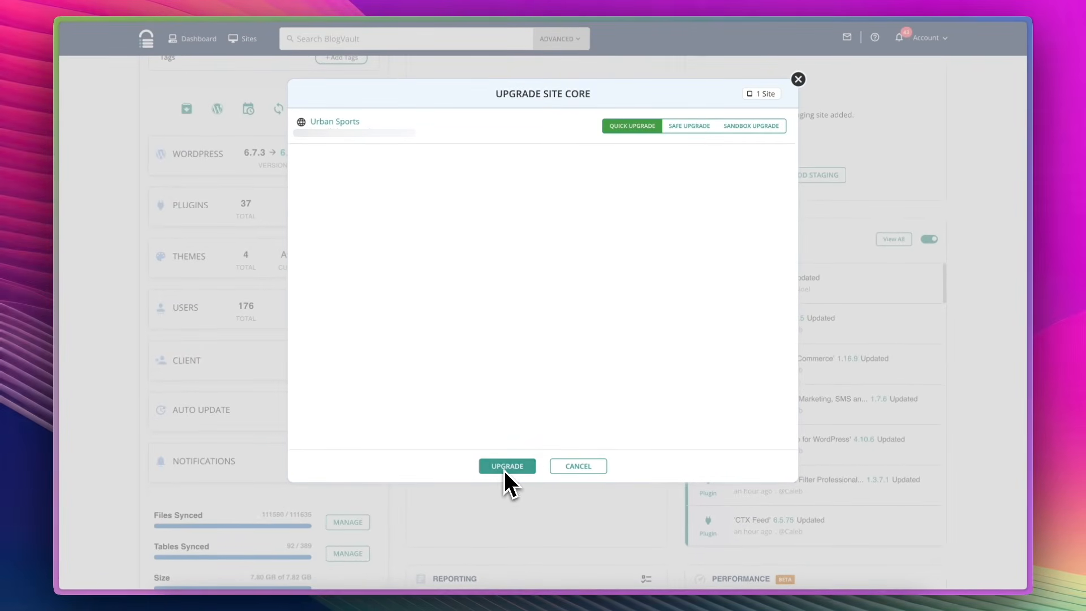
click(506, 467)
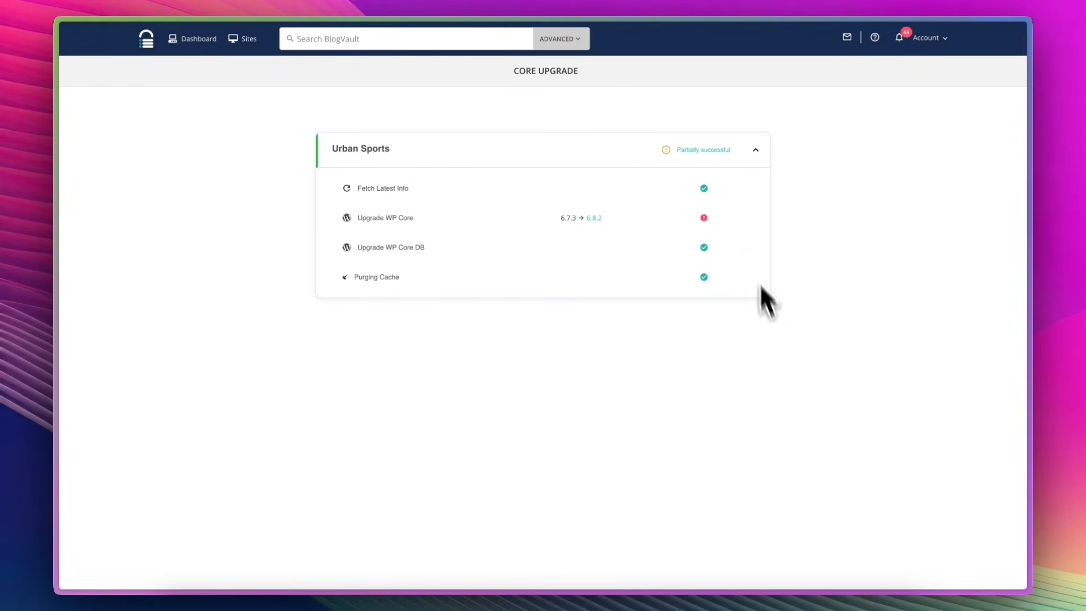
mouse_move(705, 218)
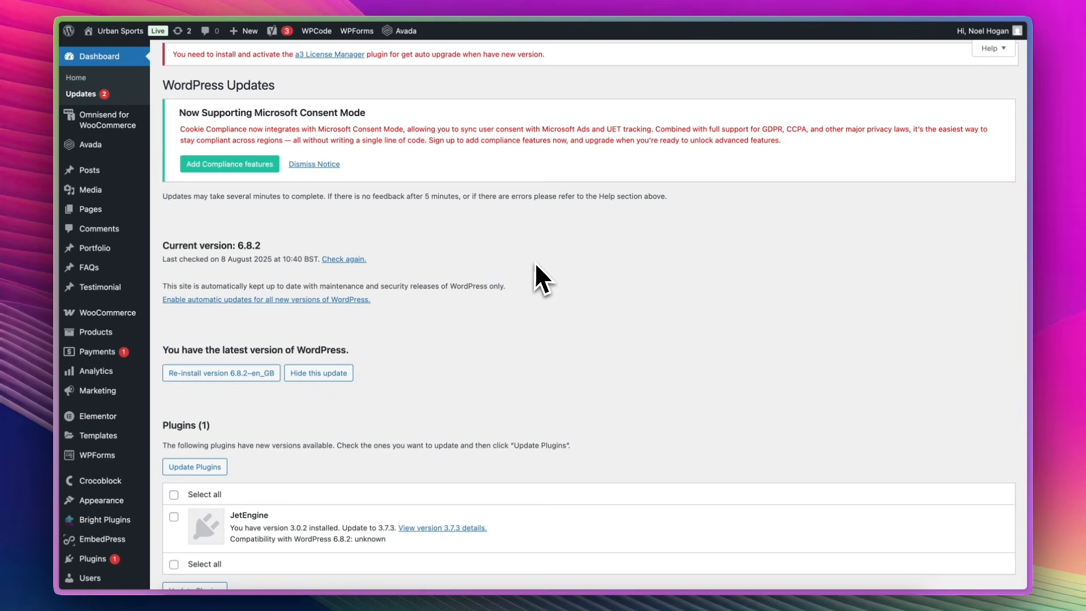
- Check the installed WordPress version and the pending updates on the live site's WordPress Updates page
scroll(535, 273, down, 5)
scroll(536, 265, up, 5)
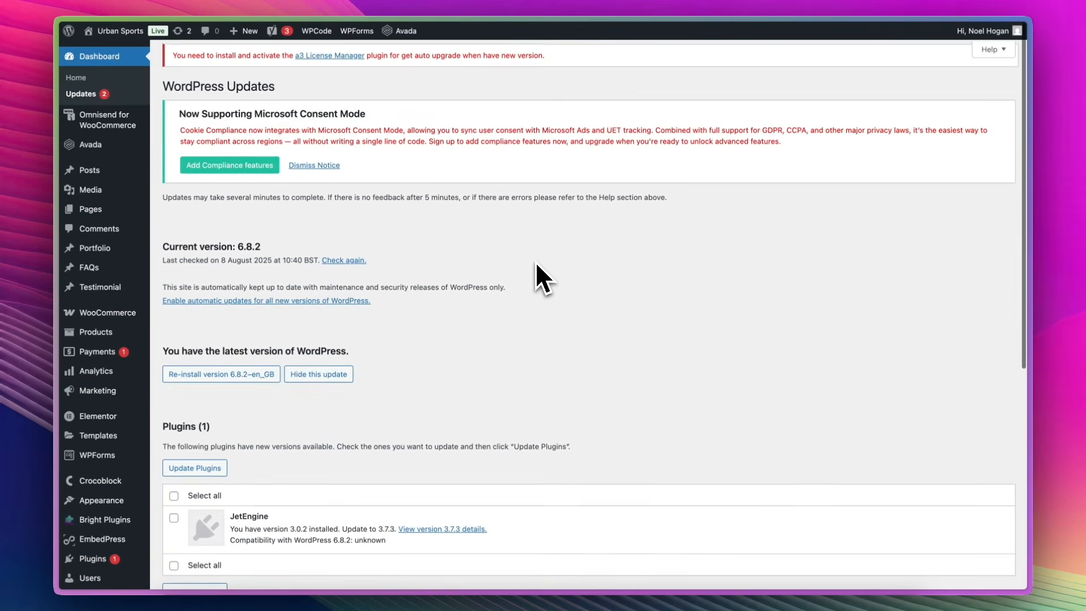
scroll(536, 263, down, 4)
scroll(535, 262, up, 4)
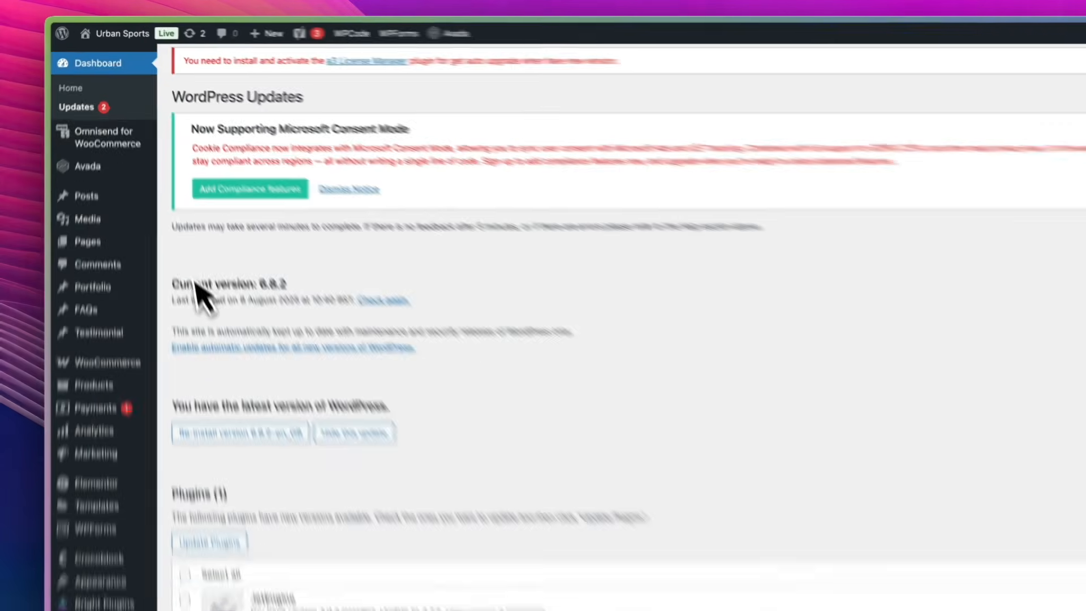
drag(164, 247, 303, 238)
click(515, 349)
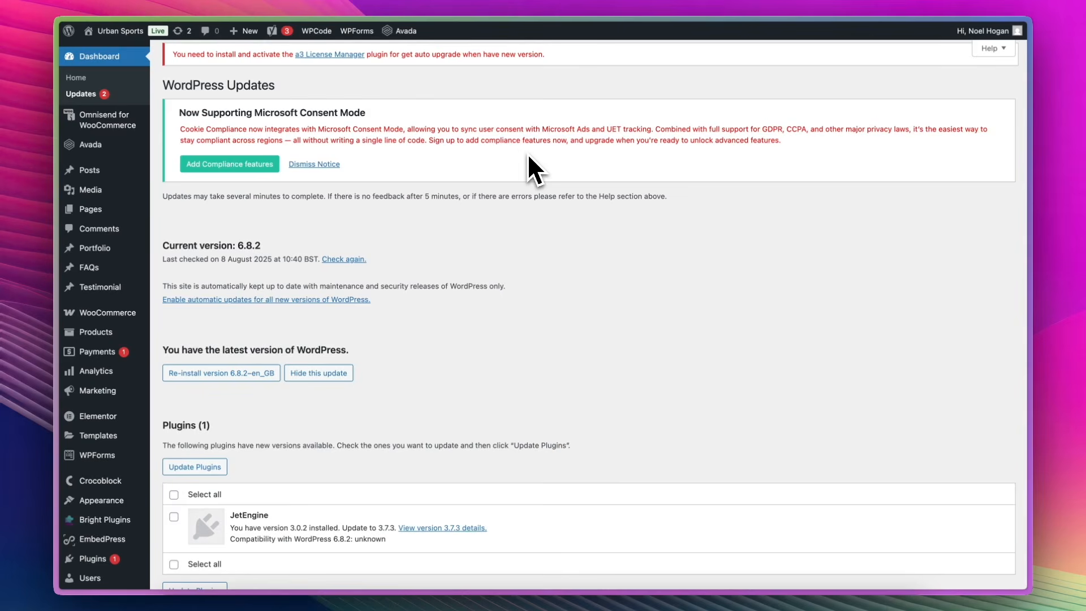
- Select the outdated Twenty Twenty-Five theme for updating on the WordPress Updates page
scroll(529, 161, down, 5)
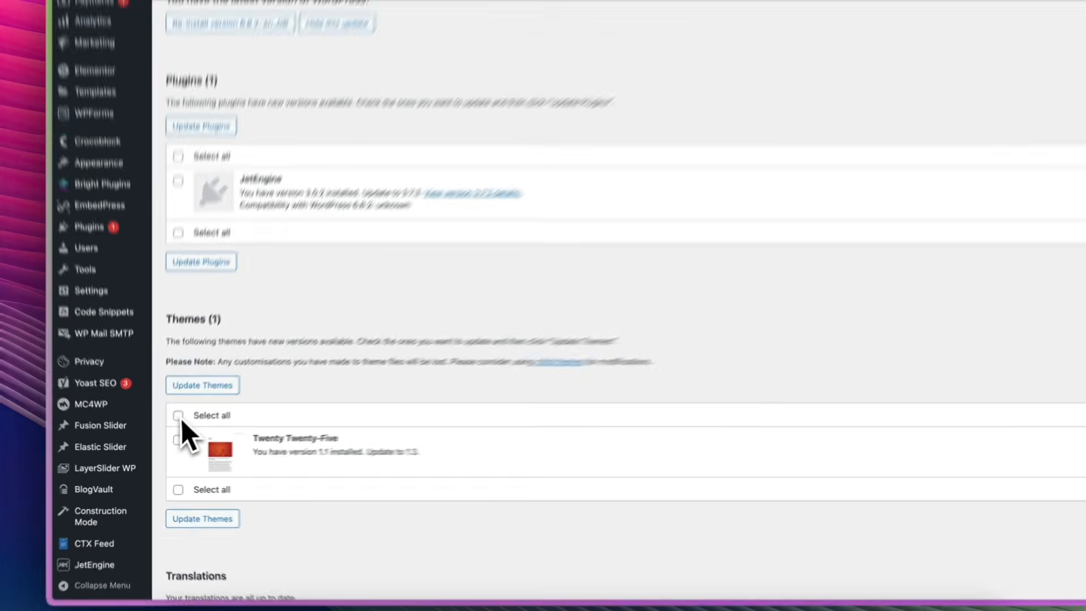
click(174, 421)
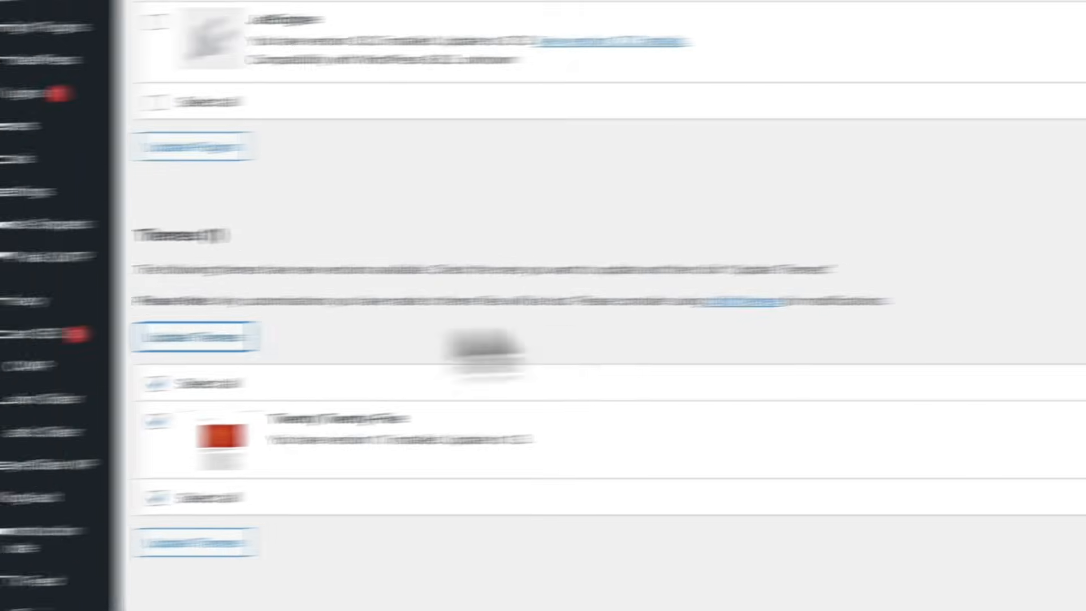